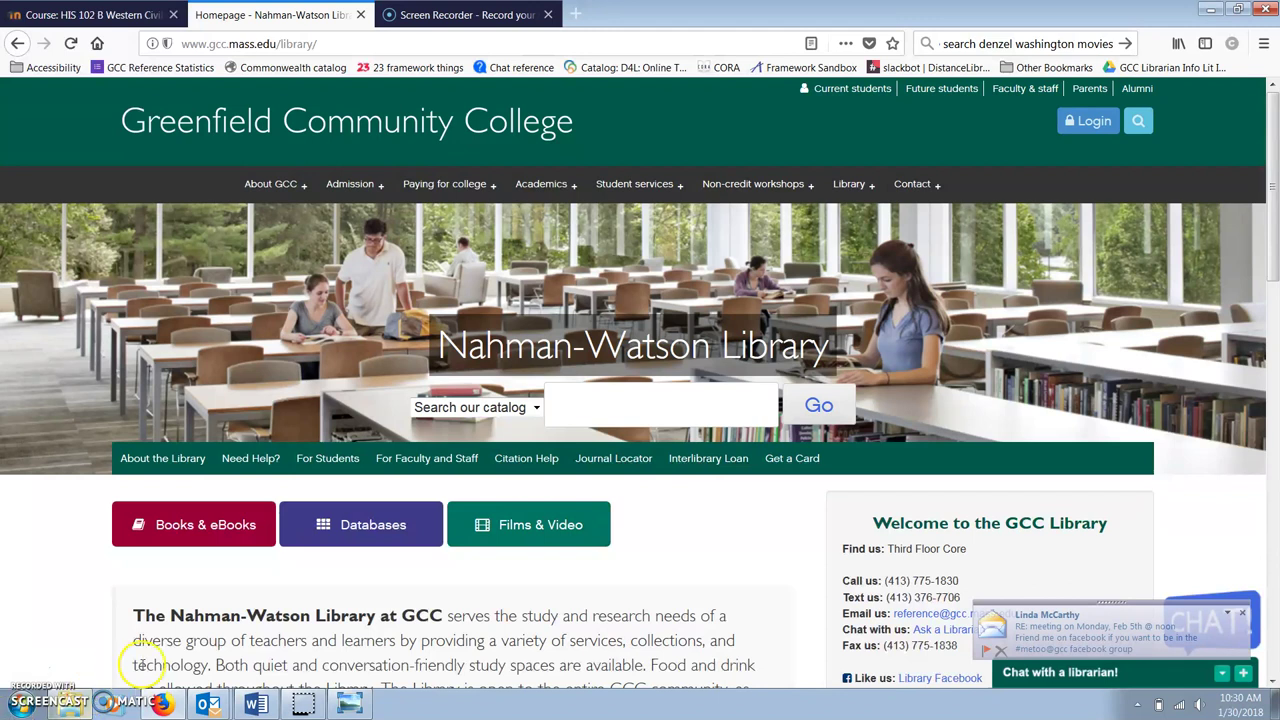
left_click(345, 705)
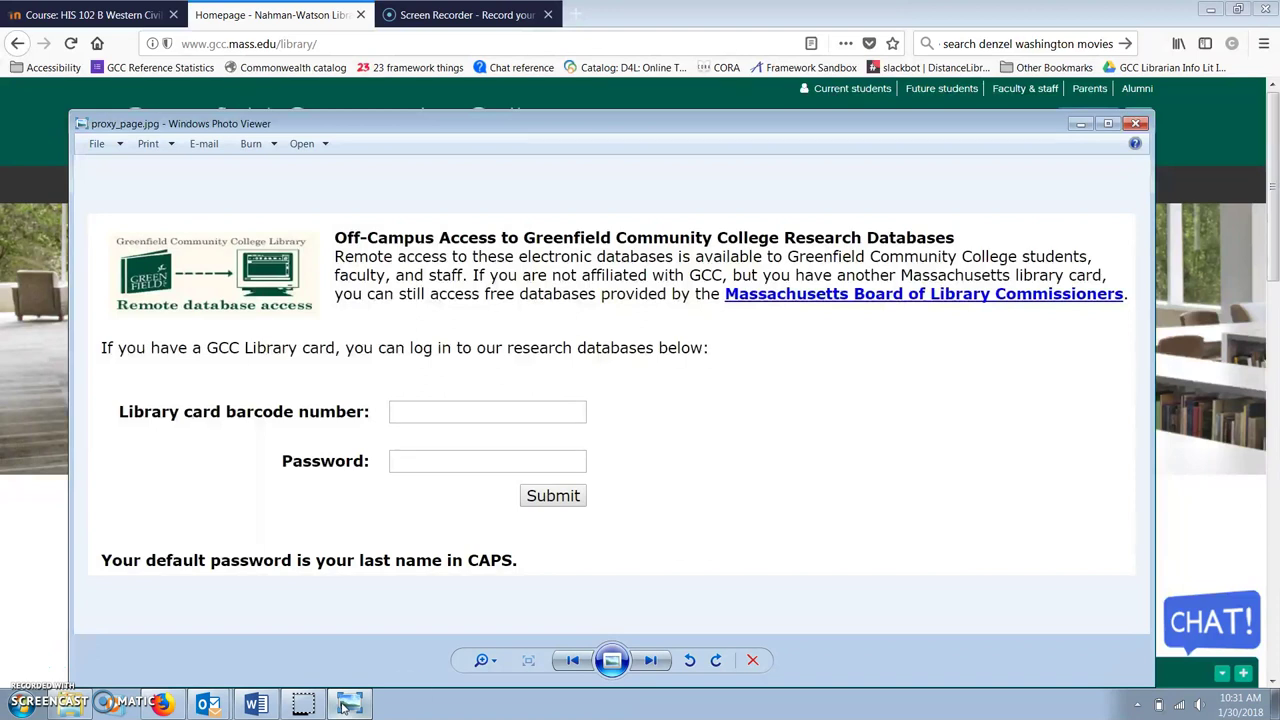
Put away the login image and open the Order a GCC Library Card page.
left_click(1079, 124)
mouse_move(849, 184)
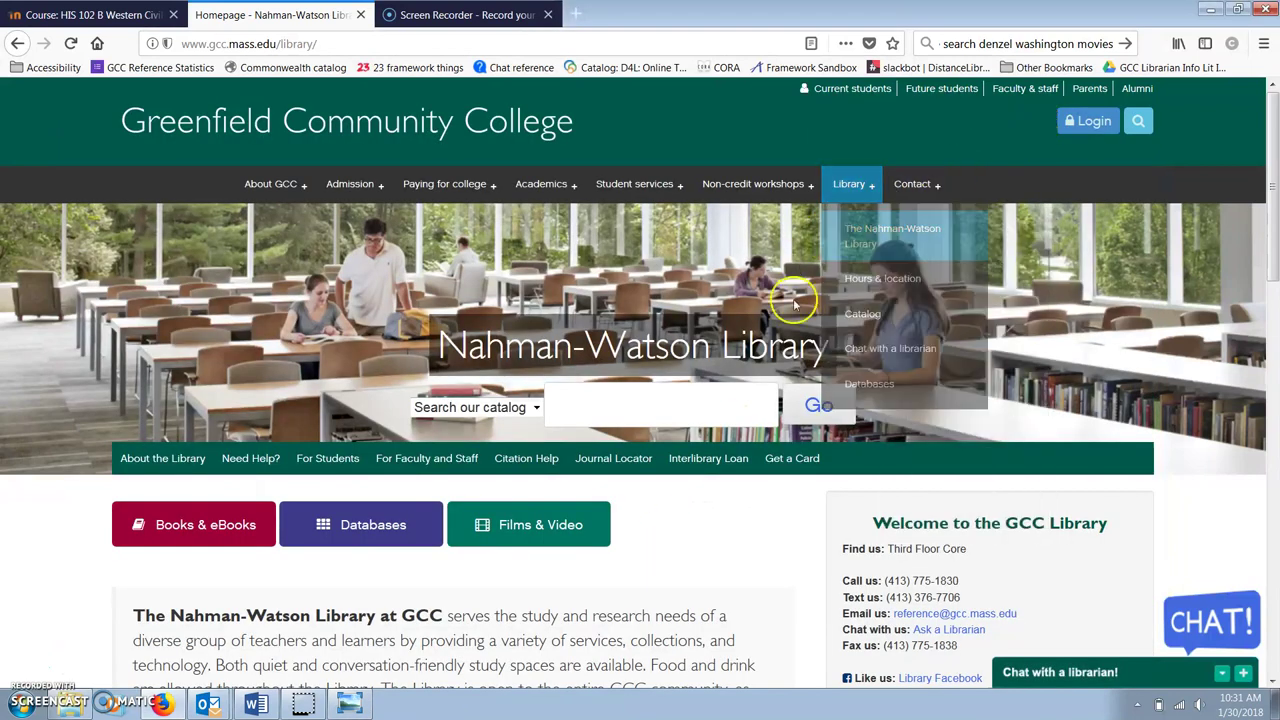
left_click(810, 462)
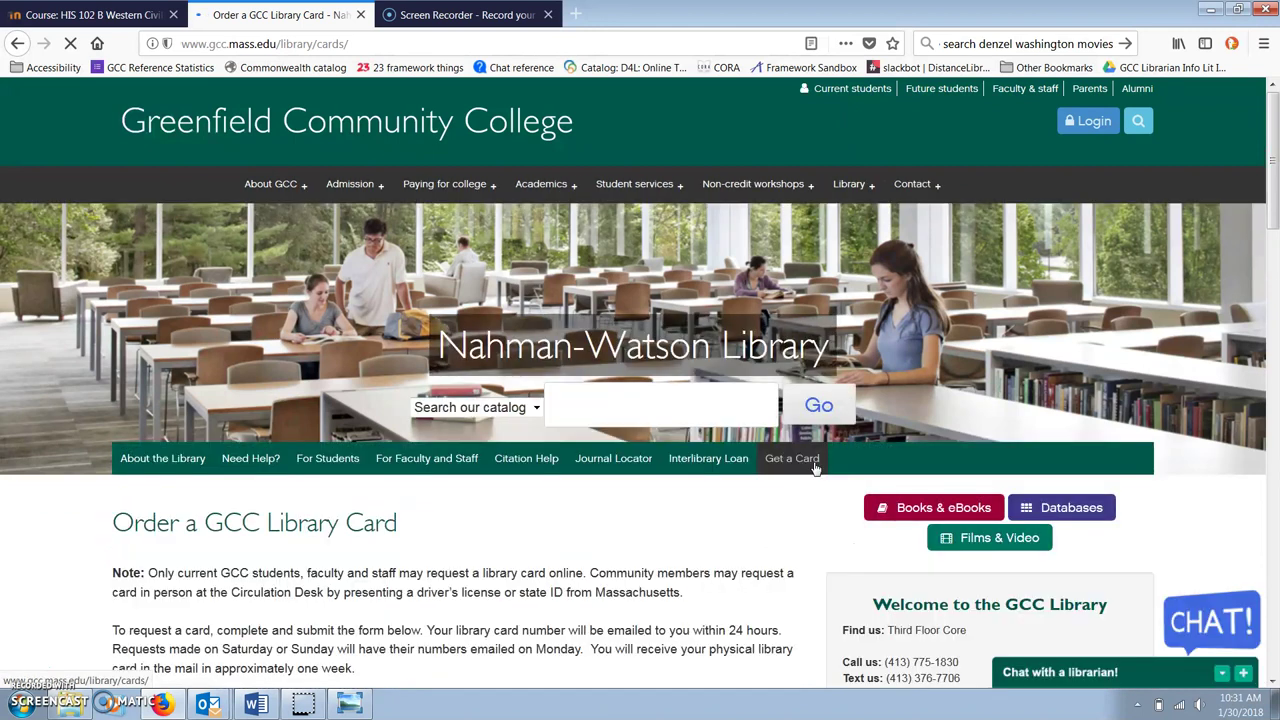
Look over the library card order form, then go back to the Nahman-Watson Library homepage.
left_click(740, 457)
scroll(725, 450, "down", 5)
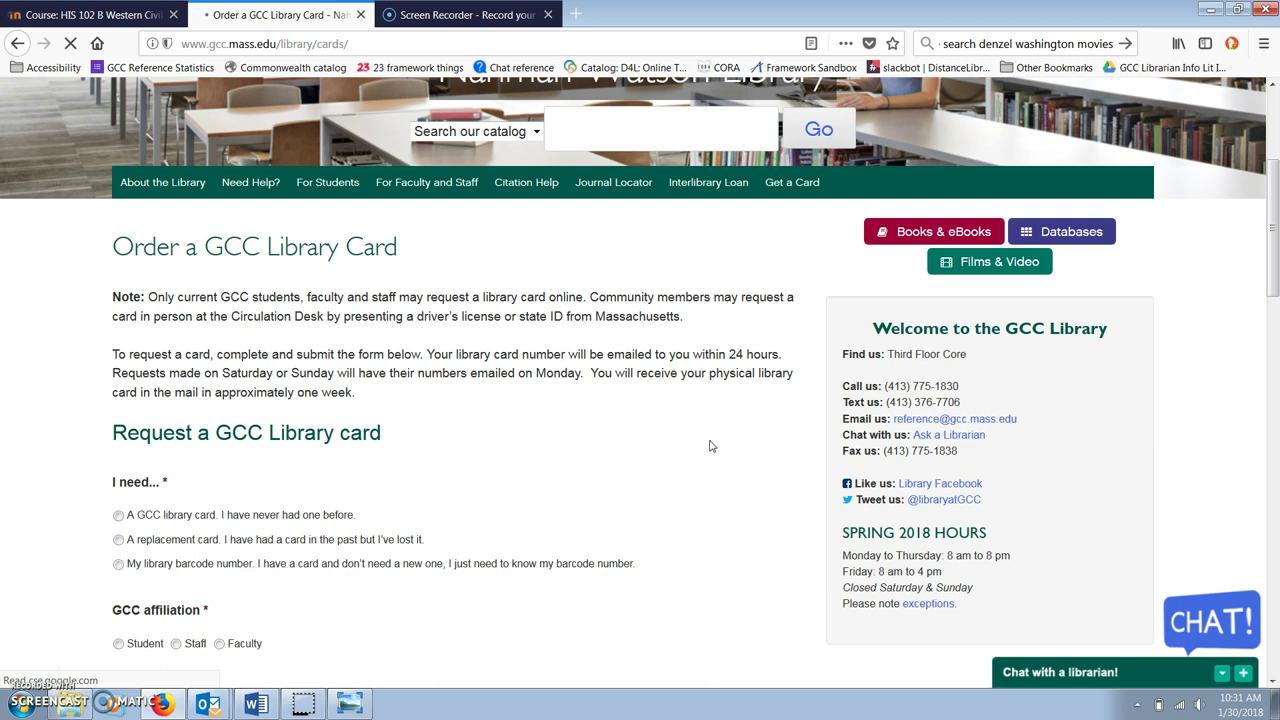
scroll(709, 446, "down", 2)
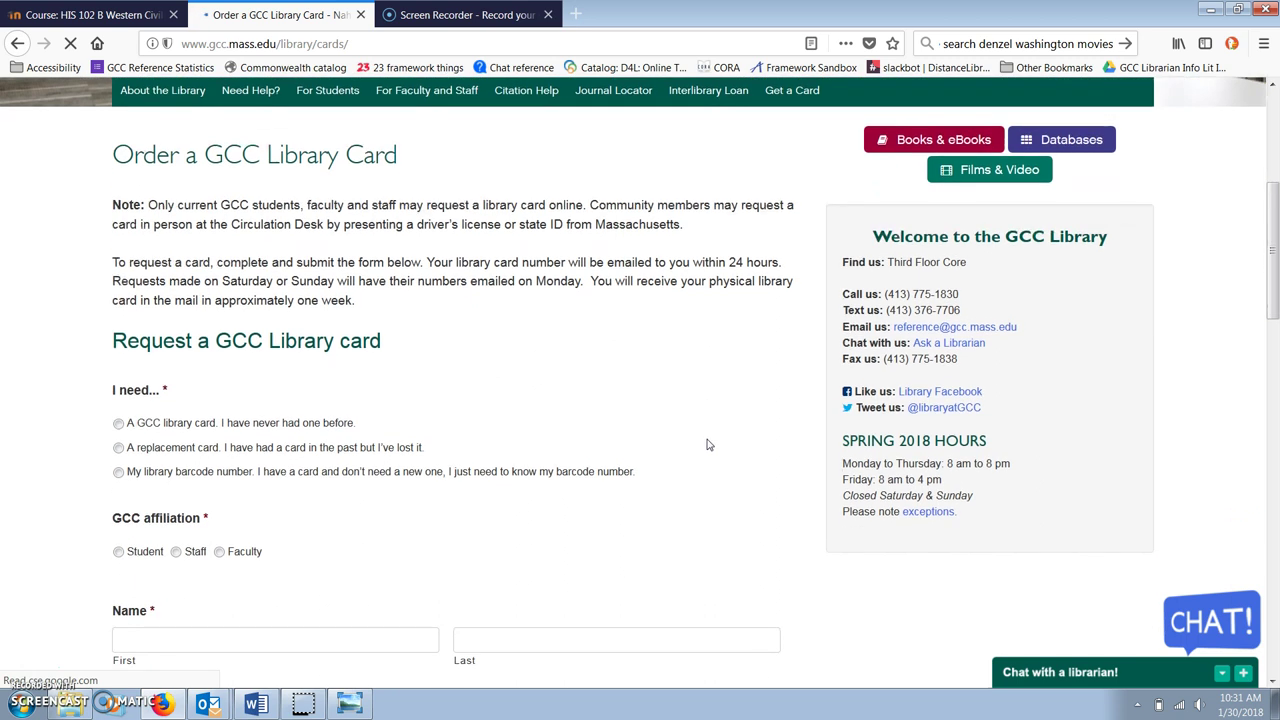
scroll(709, 444, "up", 7)
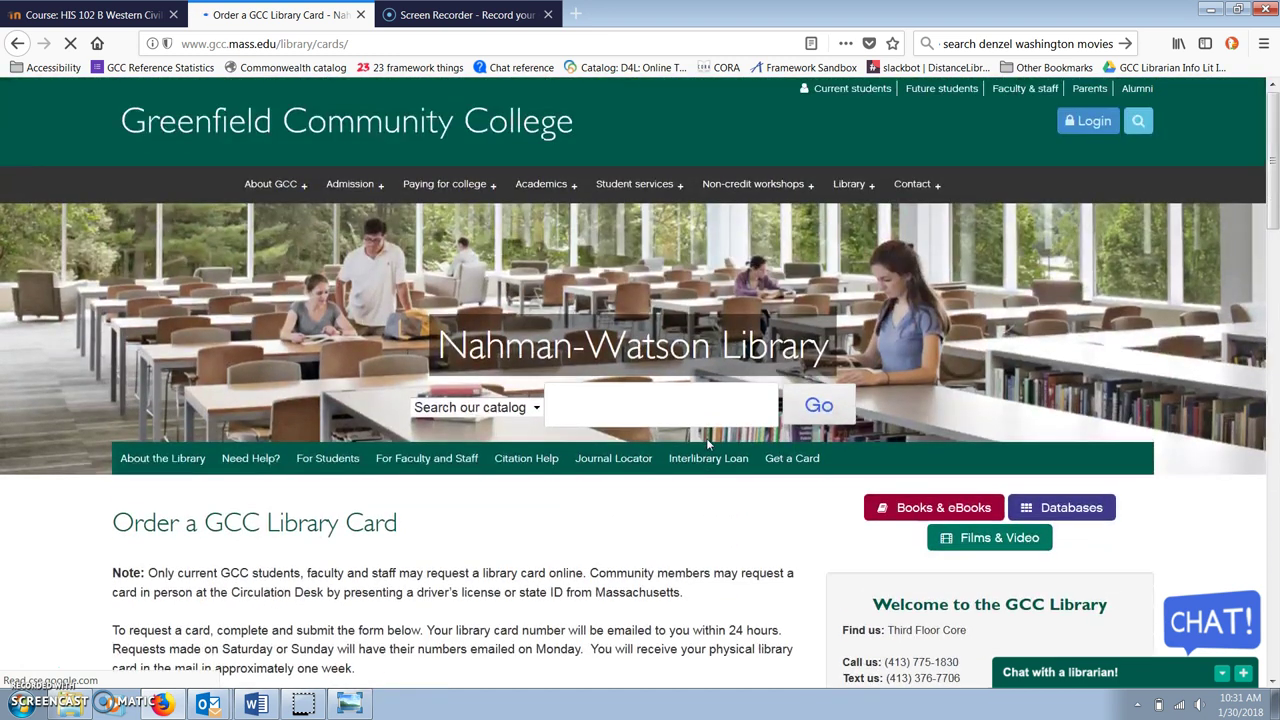
left_click(691, 349)
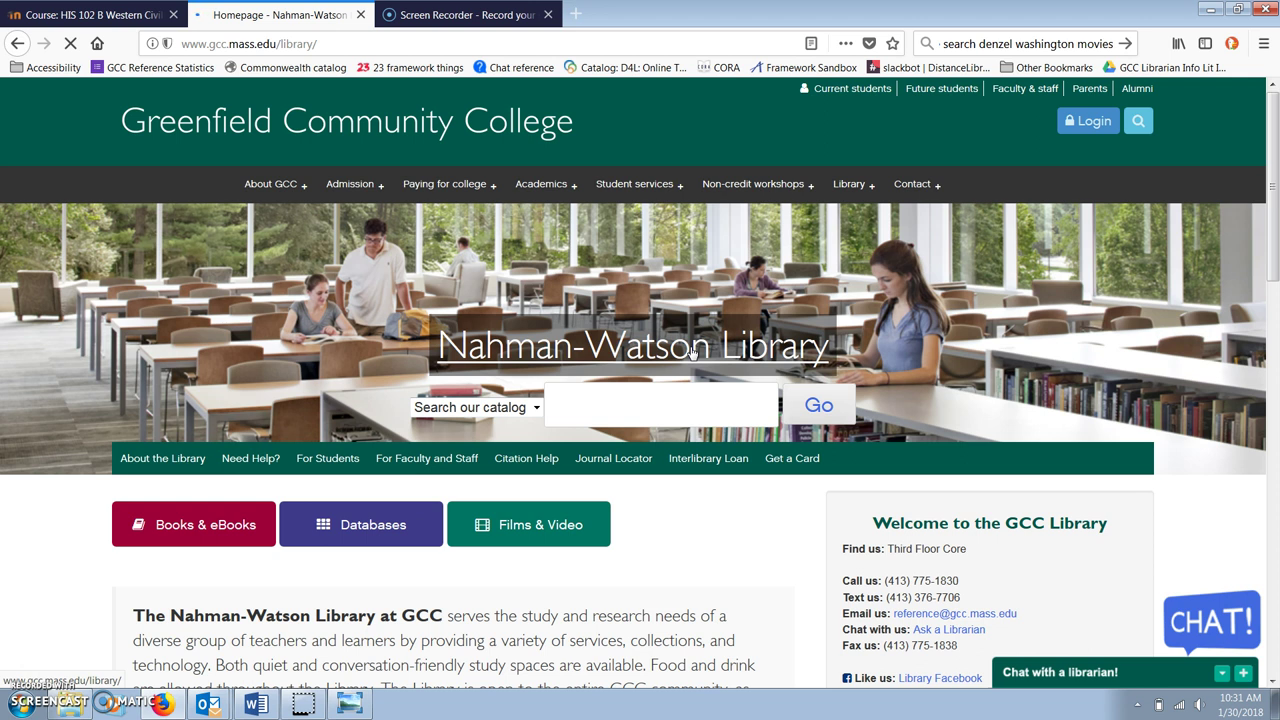
Open the GCC Library research databases list and scroll down to the subject filters.
scroll(690, 350, "down", 2)
mouse_move(427, 368)
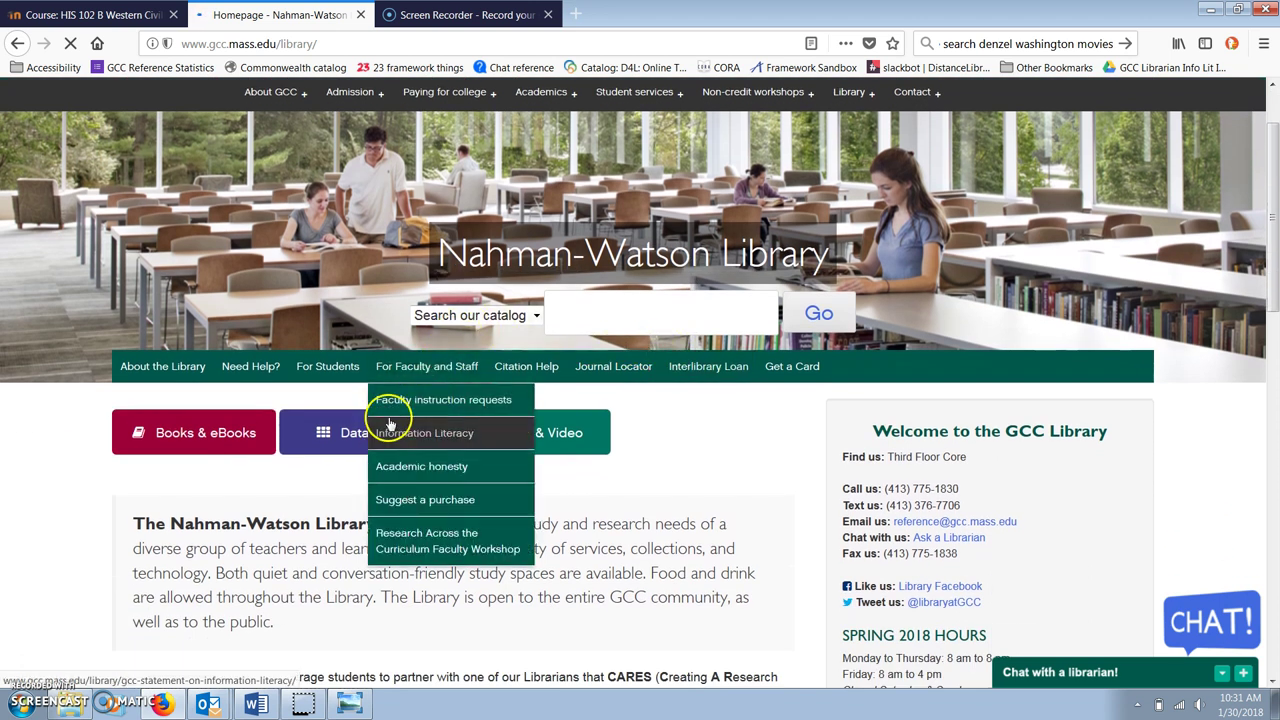
left_click(343, 436)
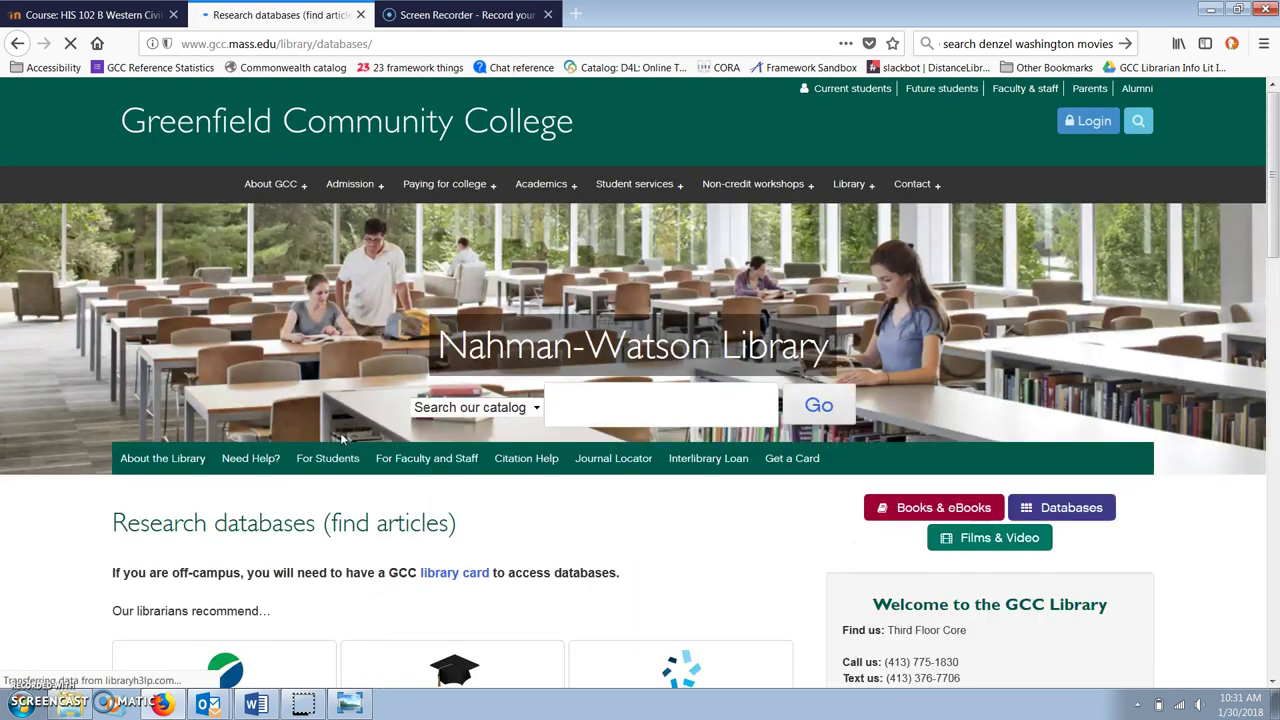
scroll(340, 432, "down", 5)
Filter the databases to History, then open JSTOR's Advanced Search form.
left_click(429, 522)
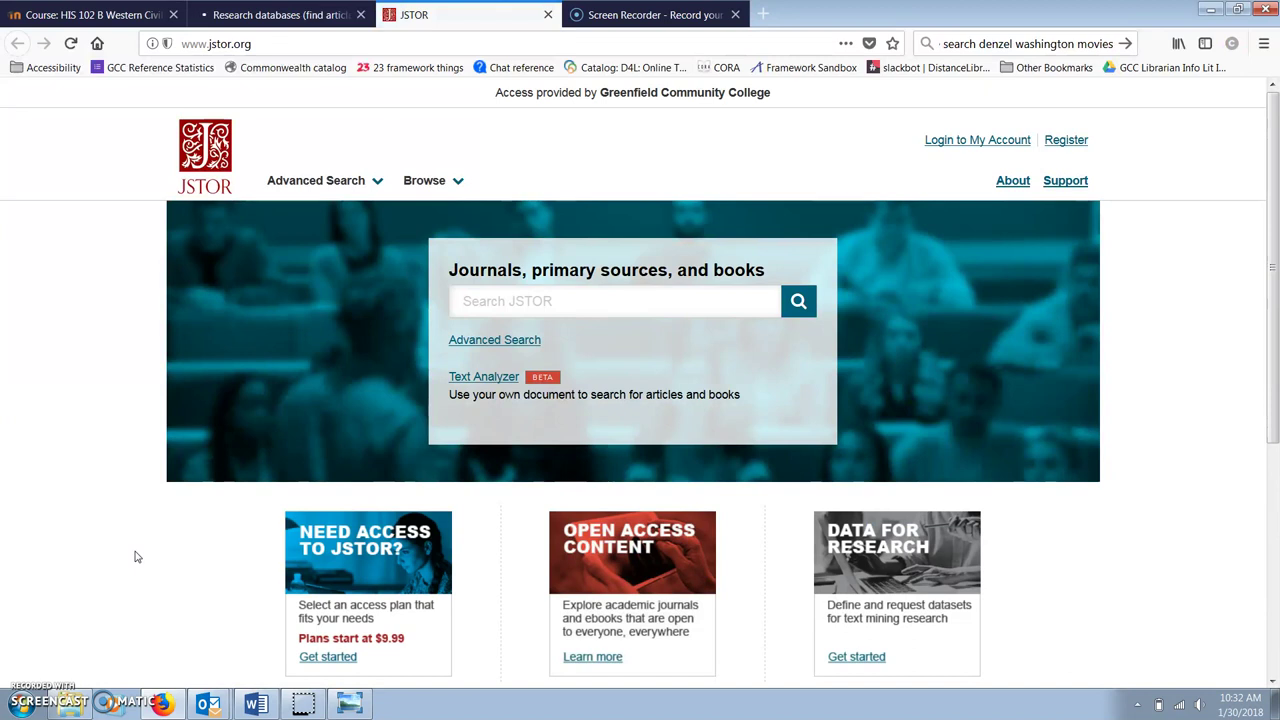
left_click(491, 341)
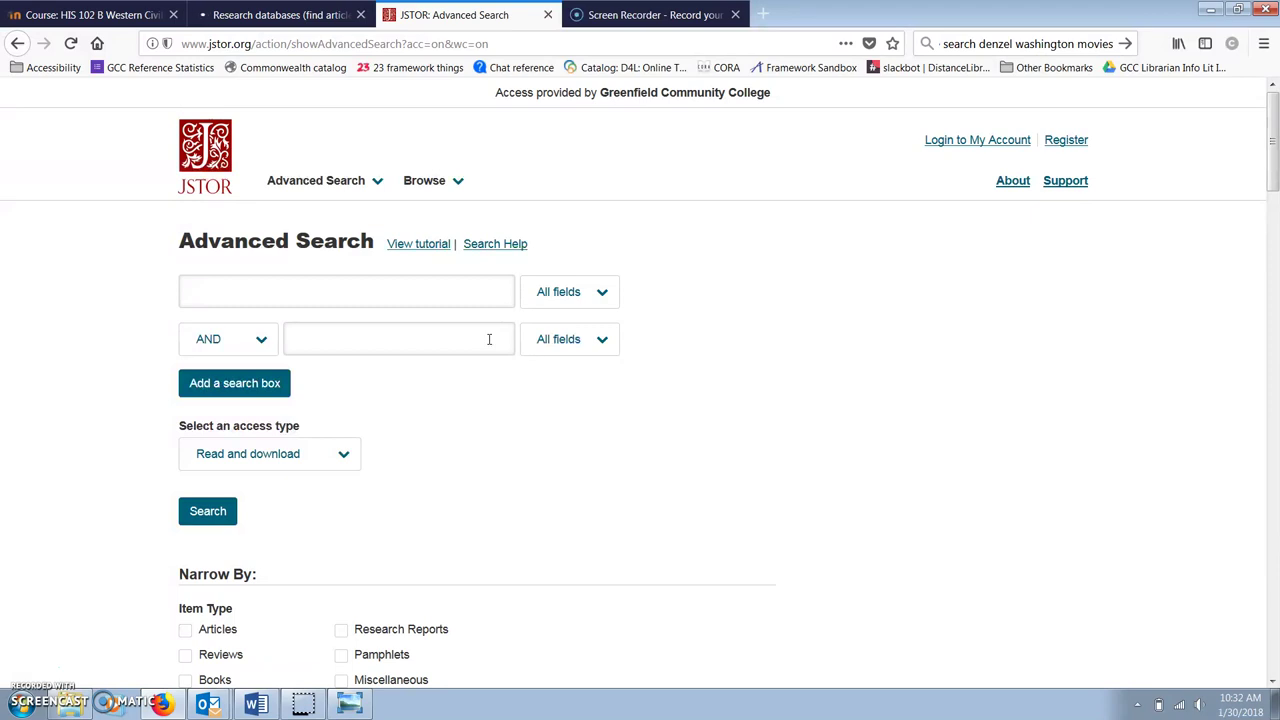
Search all fields in JSTOR for opium war.
left_click(424, 298)
type("opium war")
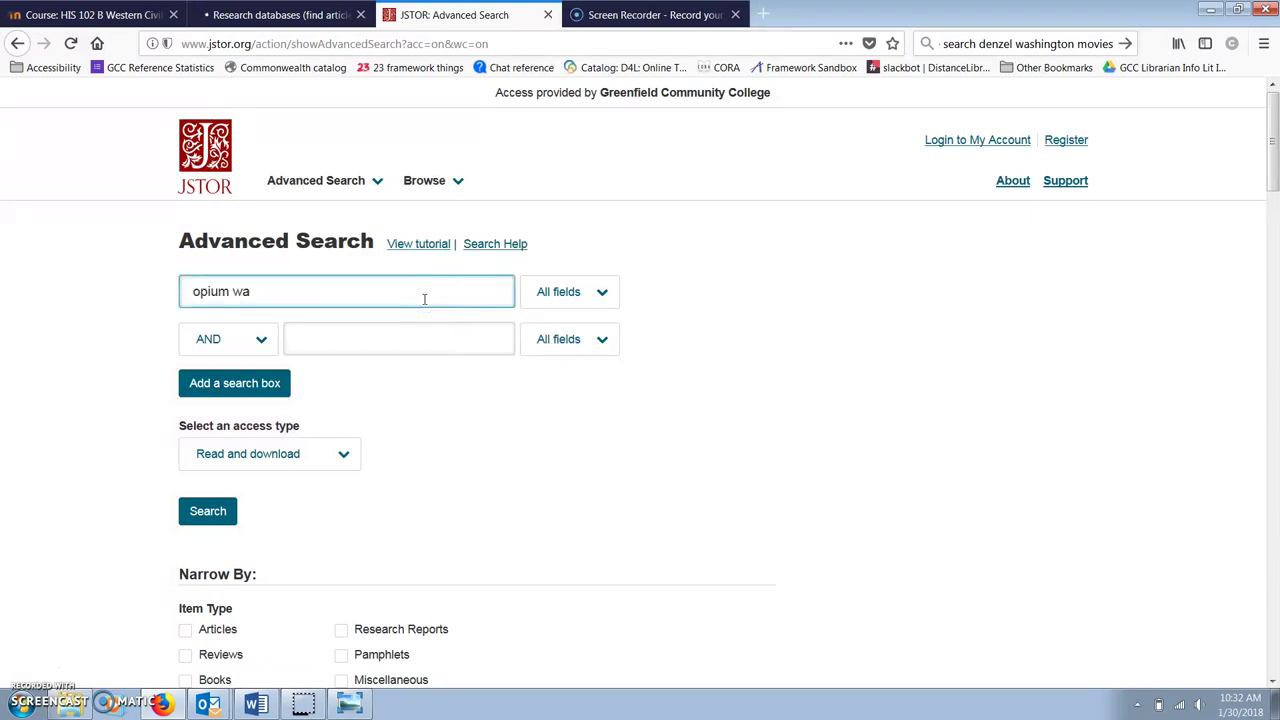
left_click(205, 515)
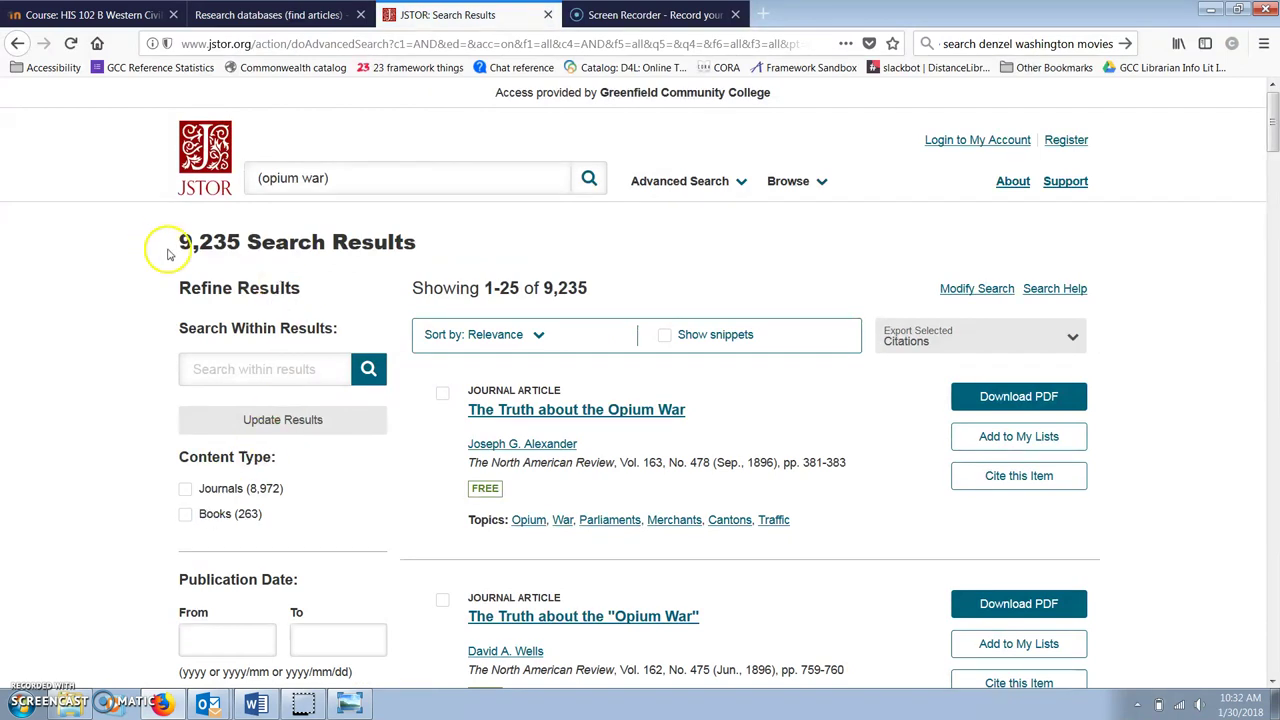
Rerun the opium war search limited to Articles and Books item types.
left_click(17, 43)
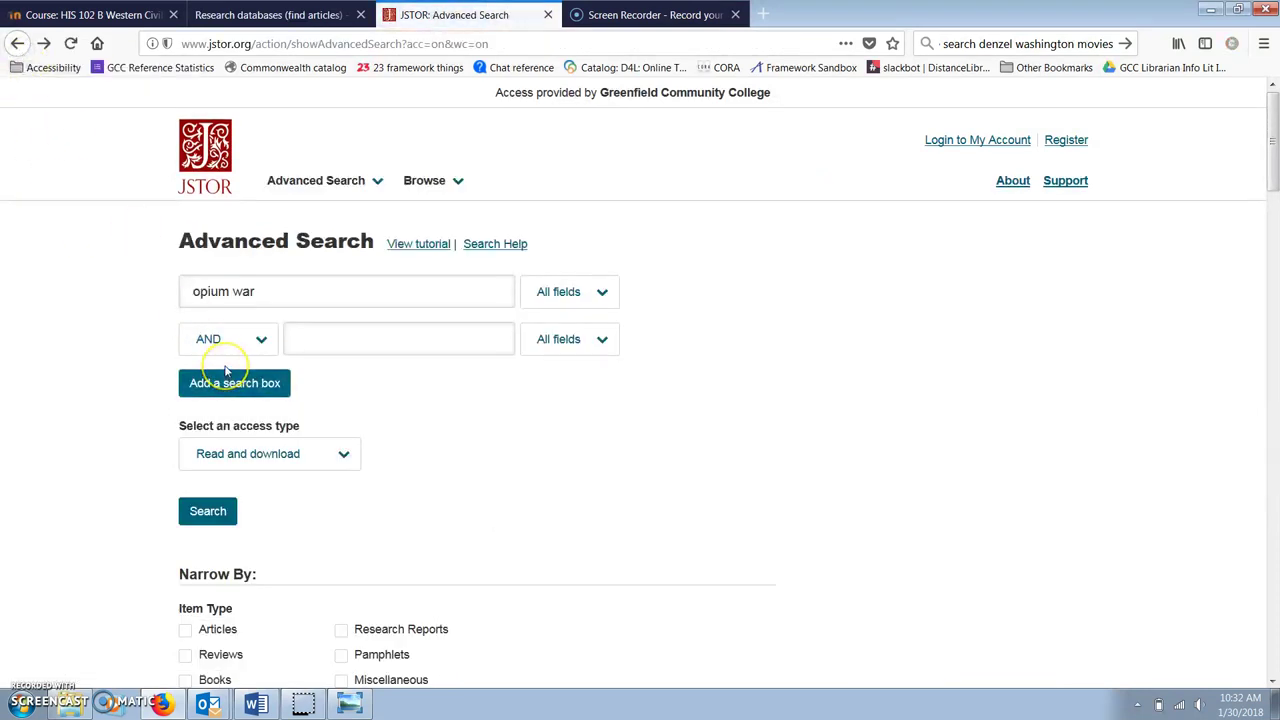
scroll(226, 370, "down", 3)
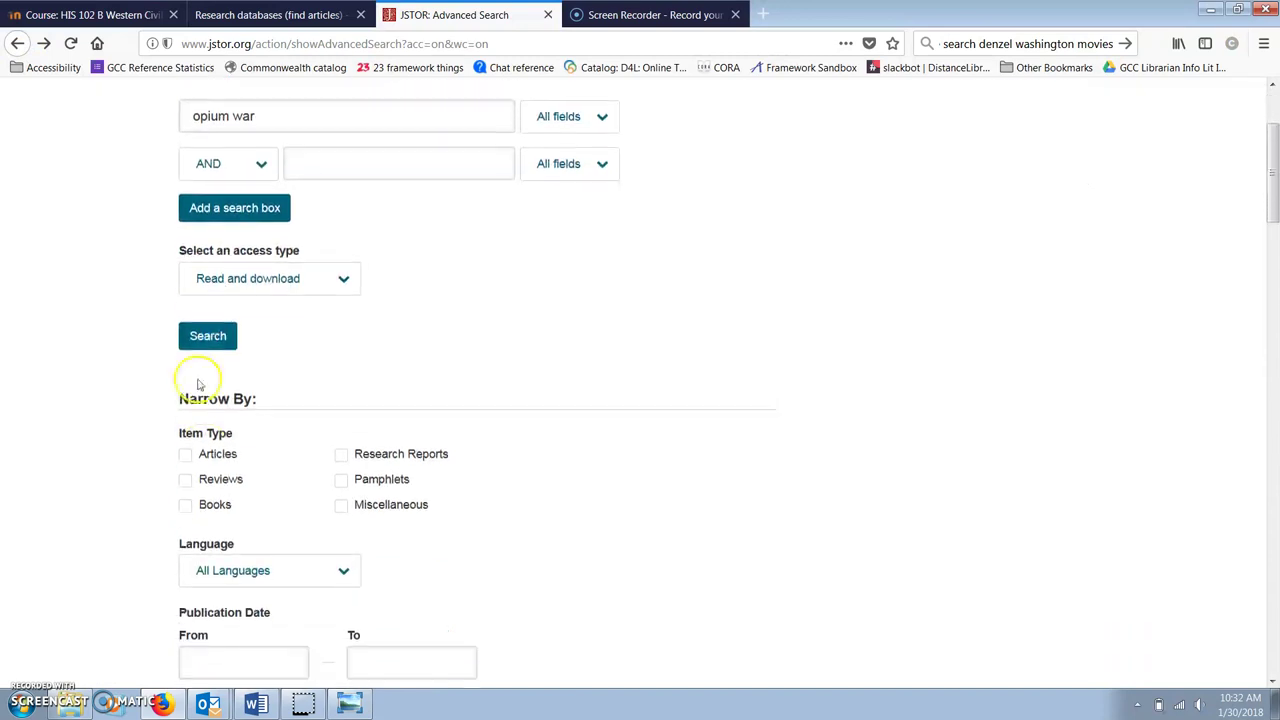
left_click(185, 445)
left_click(186, 497)
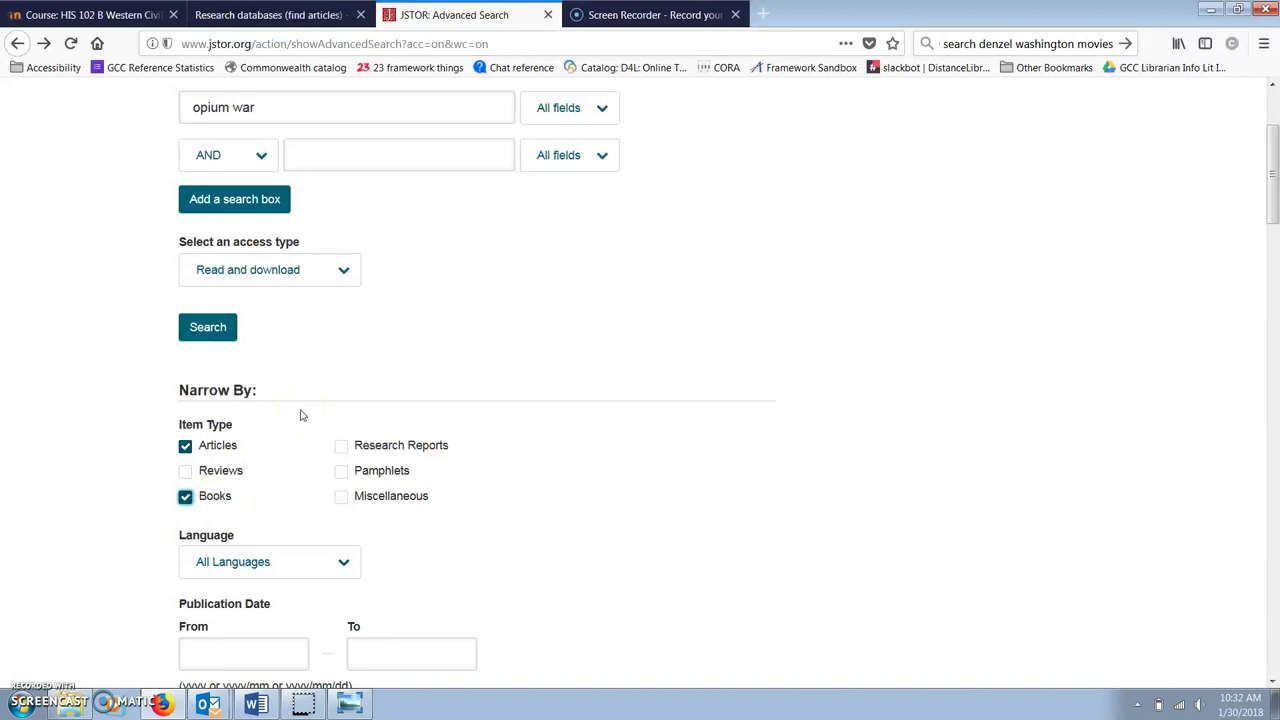
scroll(300, 414, "up", 2)
left_click(210, 425)
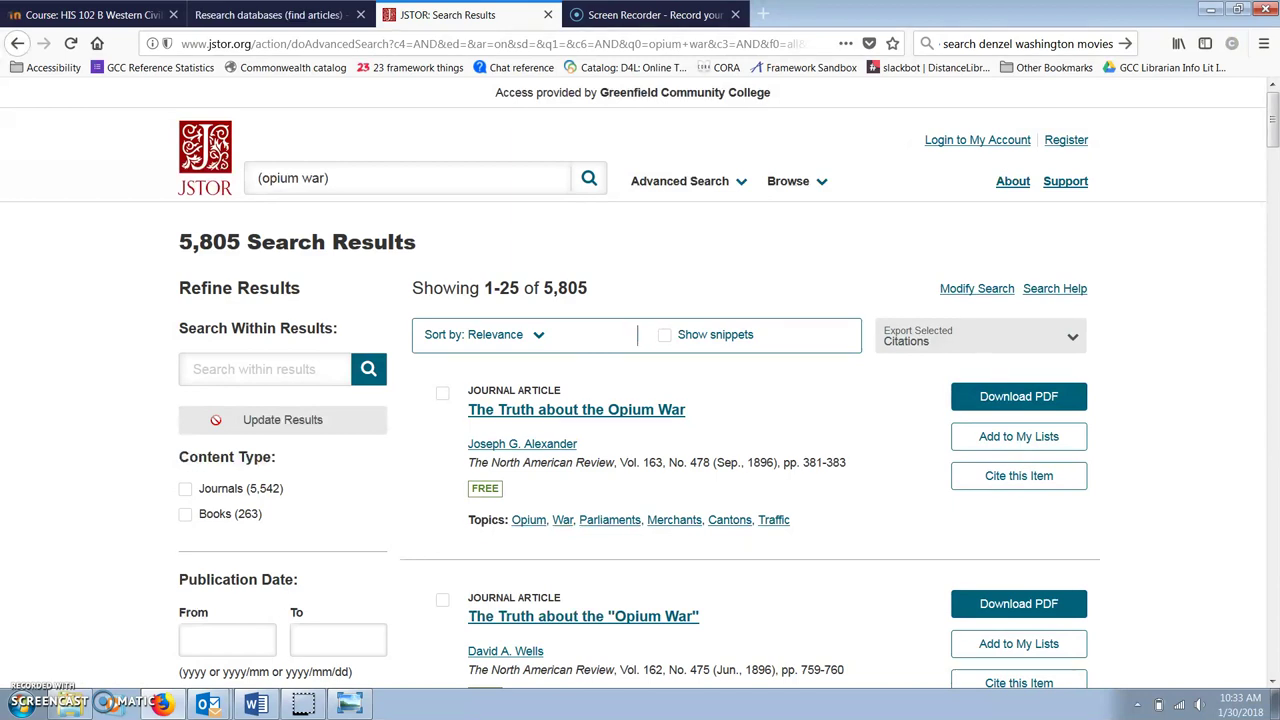
Wrap opium war in double quotes and rerun it as an exact-phrase search.
left_click(17, 43)
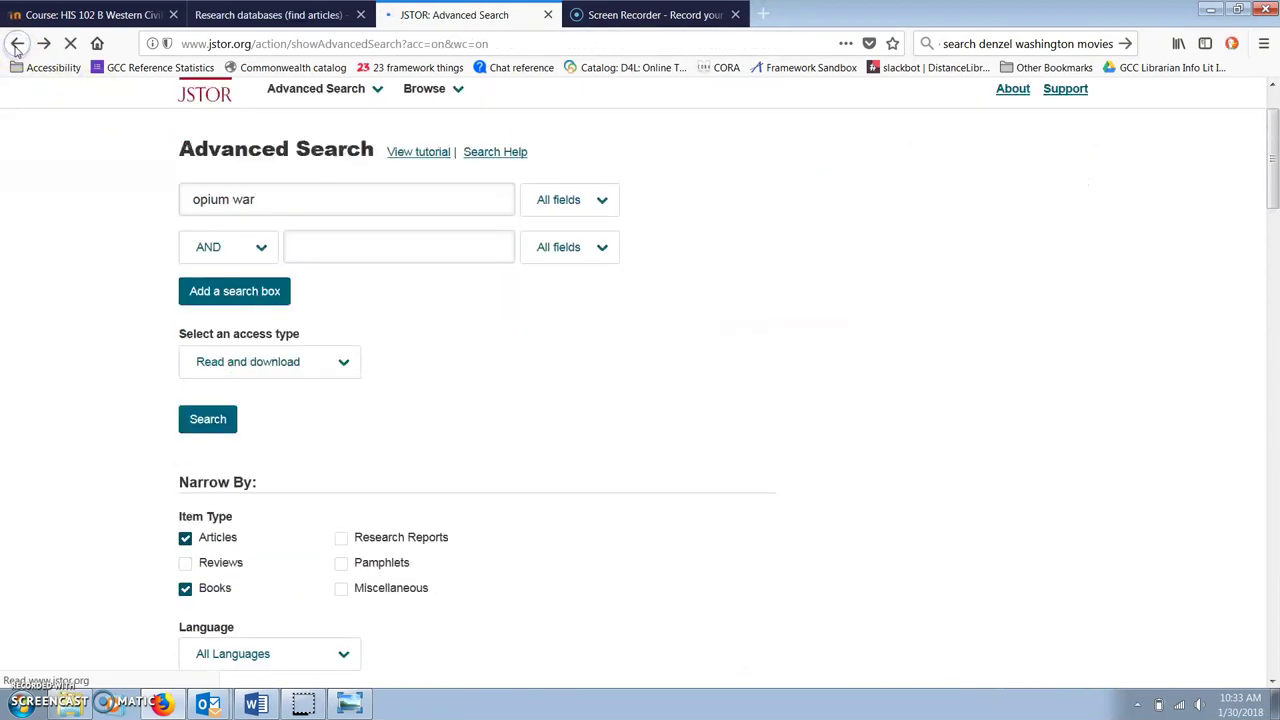
left_click(194, 197)
type("\"")
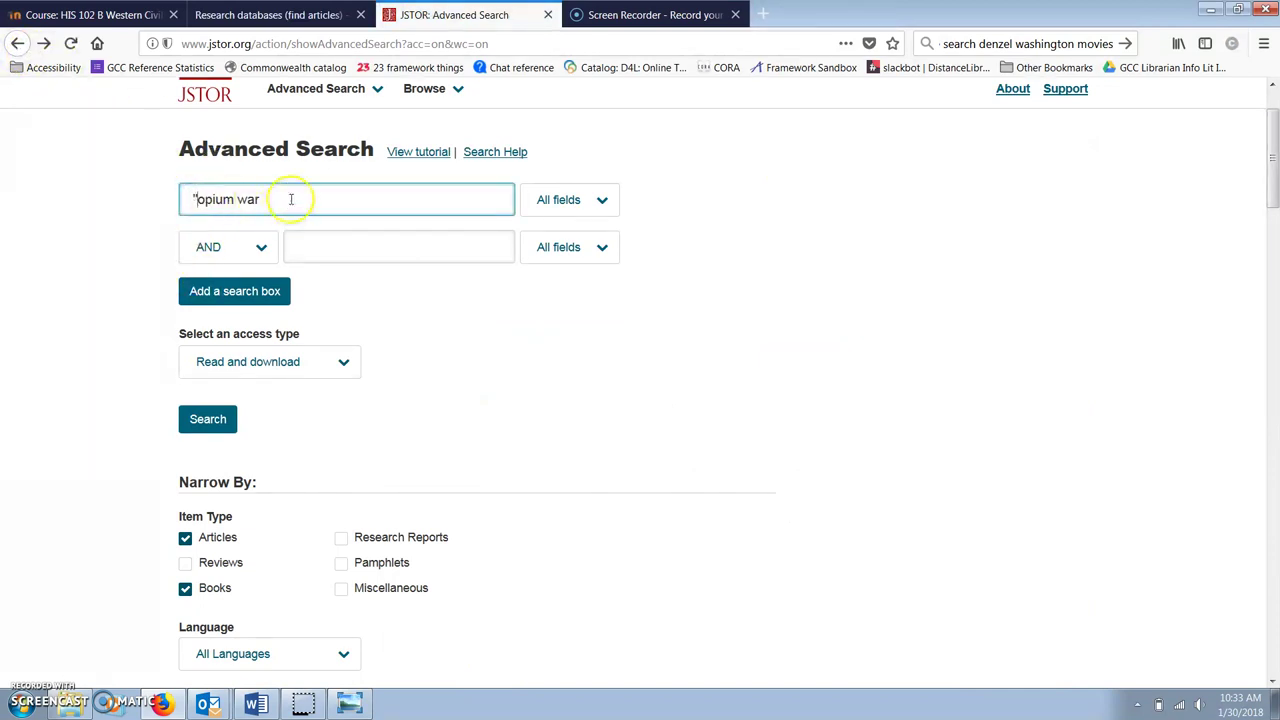
left_click(287, 198)
type("\"")
left_click(216, 419)
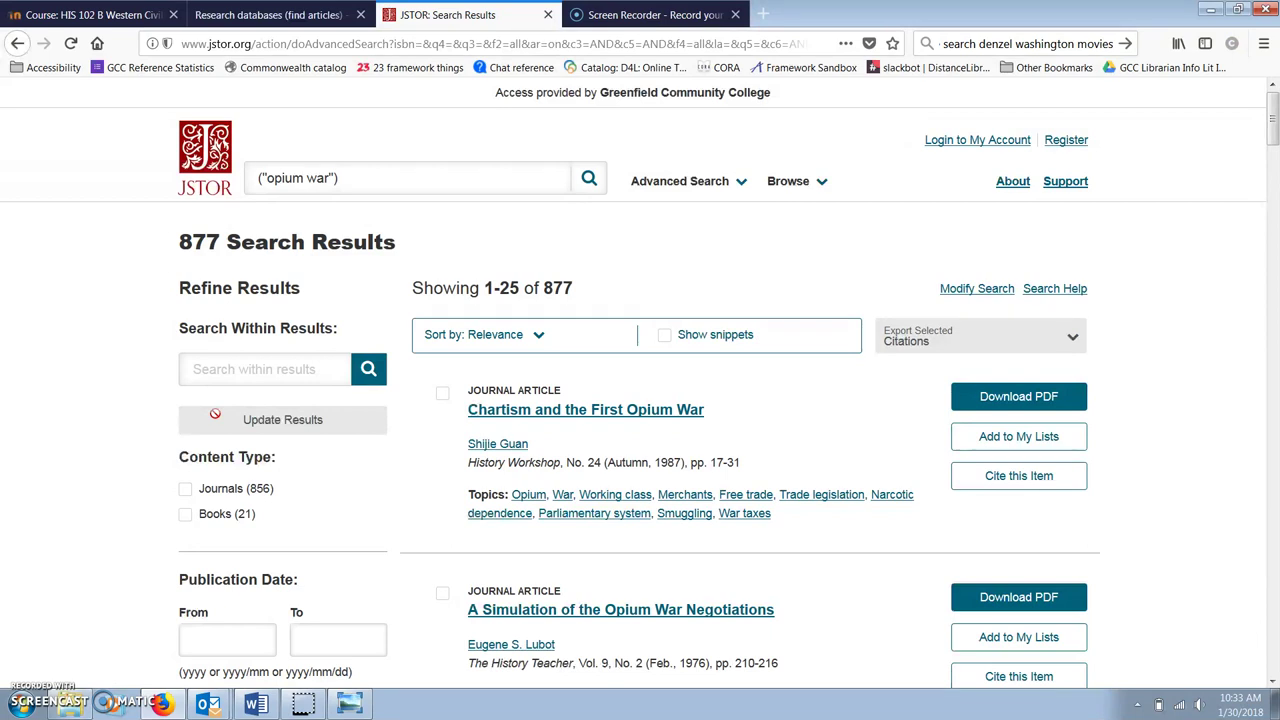
Restrict the "opium war" phrase to Item Title, search, then start a blank Advanced Search.
left_click(17, 44)
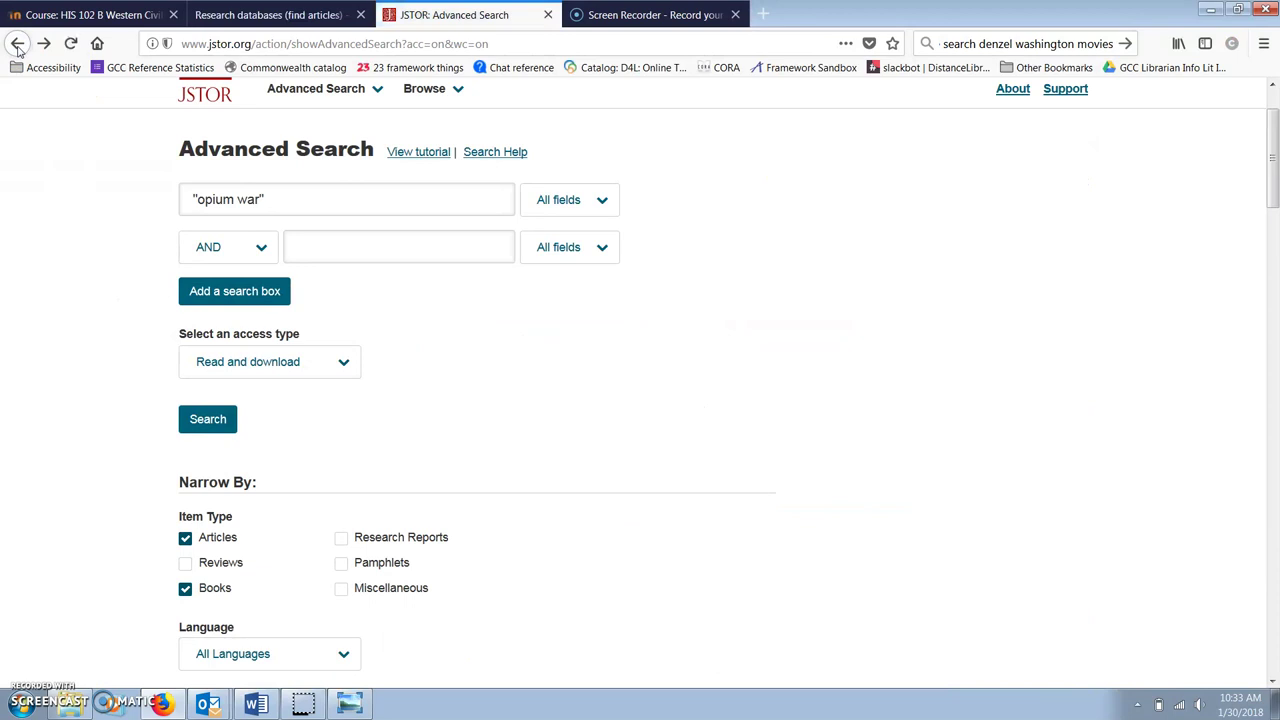
left_click(557, 212)
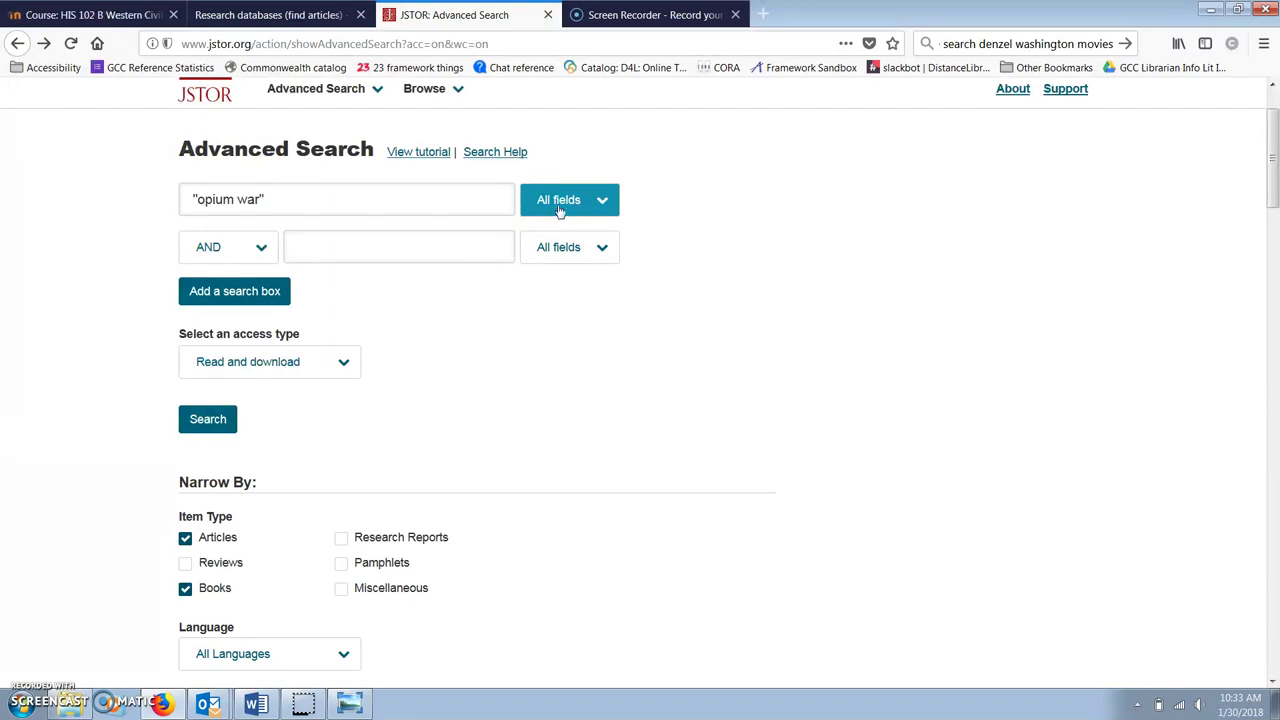
left_click(560, 203)
left_click(556, 266)
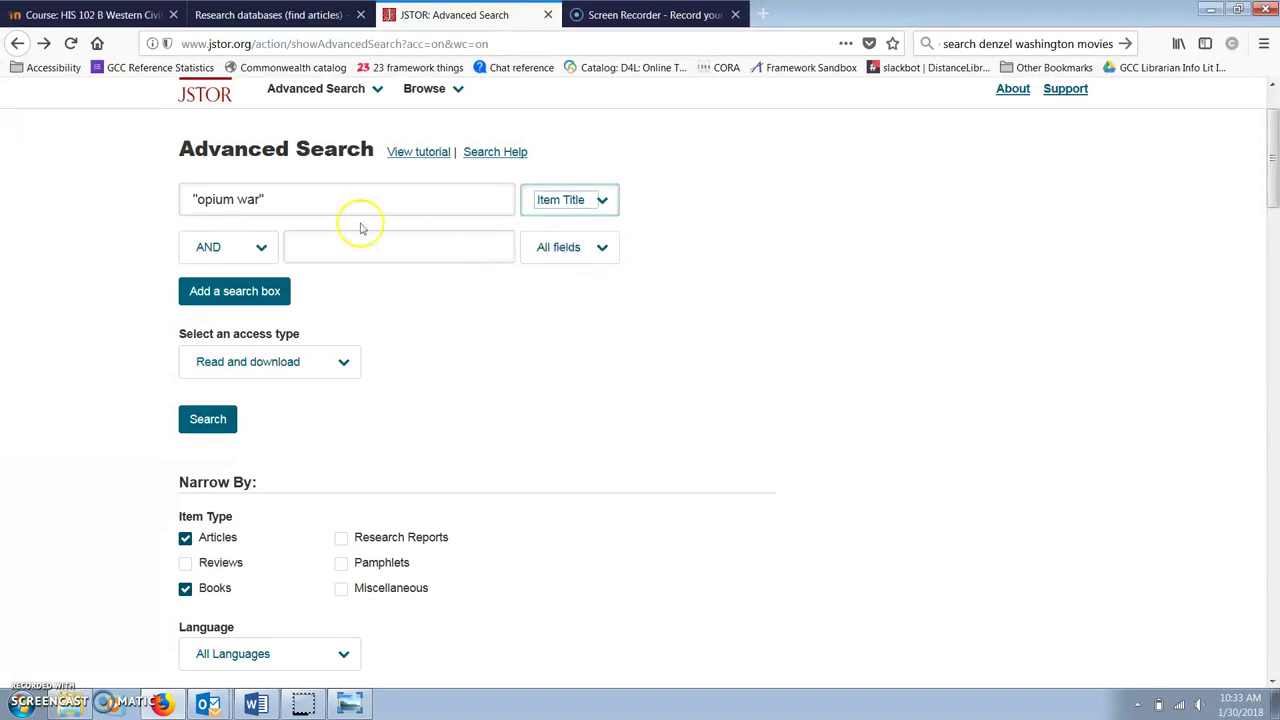
left_click(202, 424)
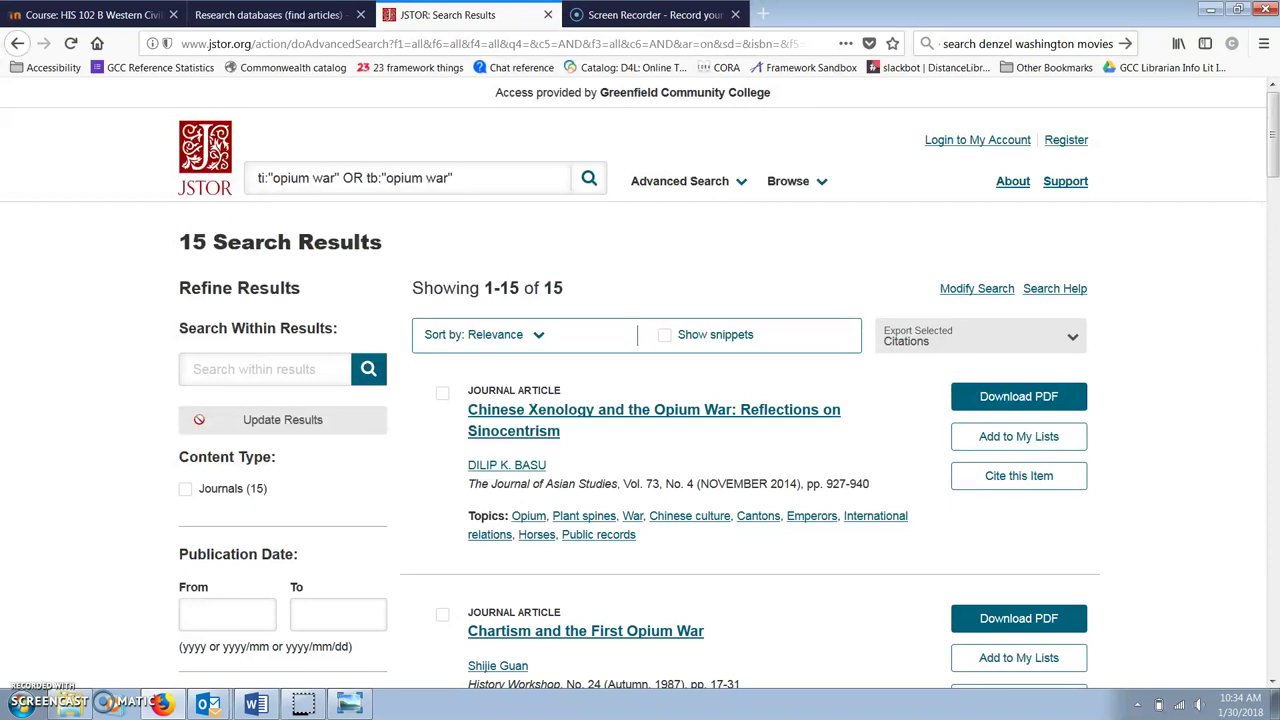
left_click(668, 186)
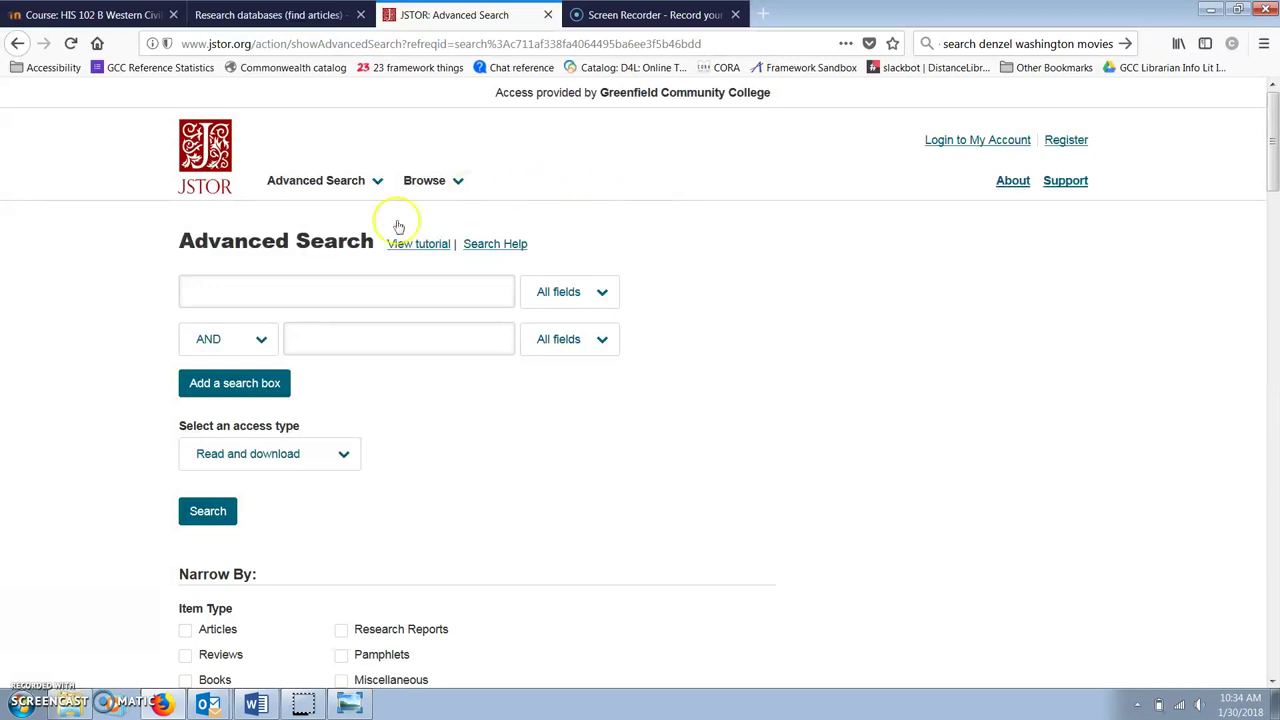
Search item titles for "joan of arc", limited to articles and books.
left_click(316, 289)
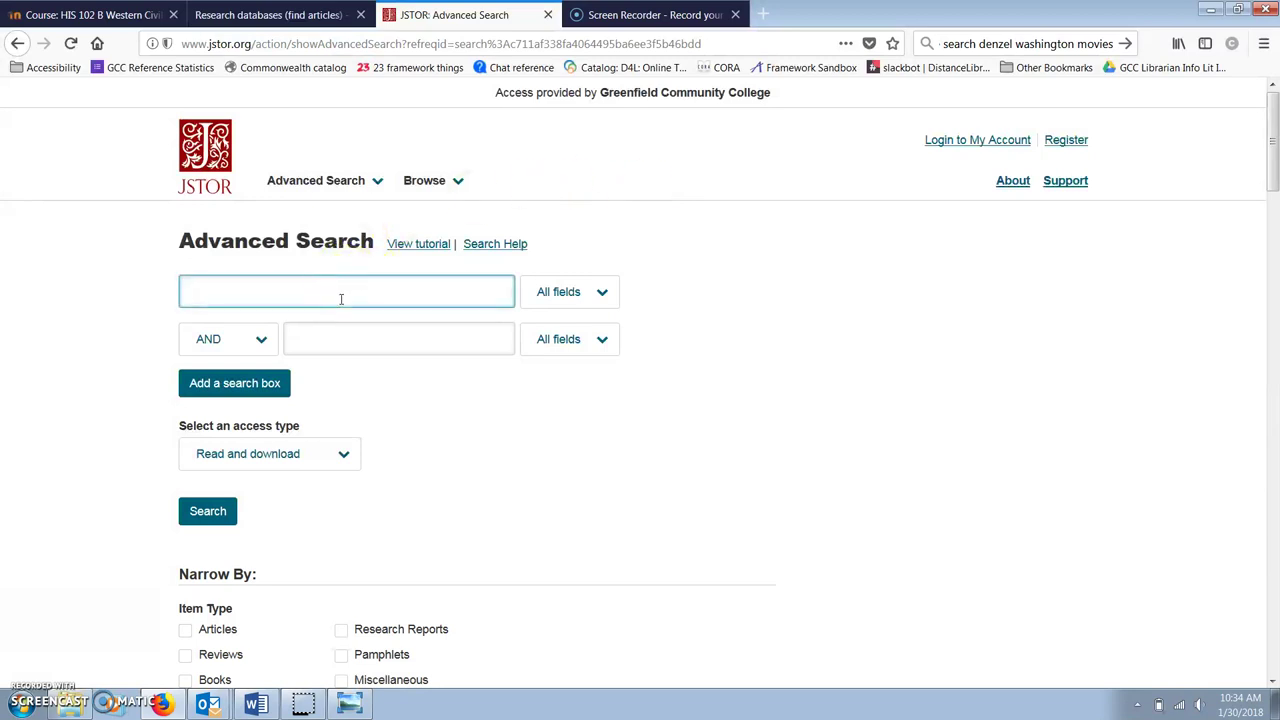
type("\"joan of arc\"")
left_click(584, 300)
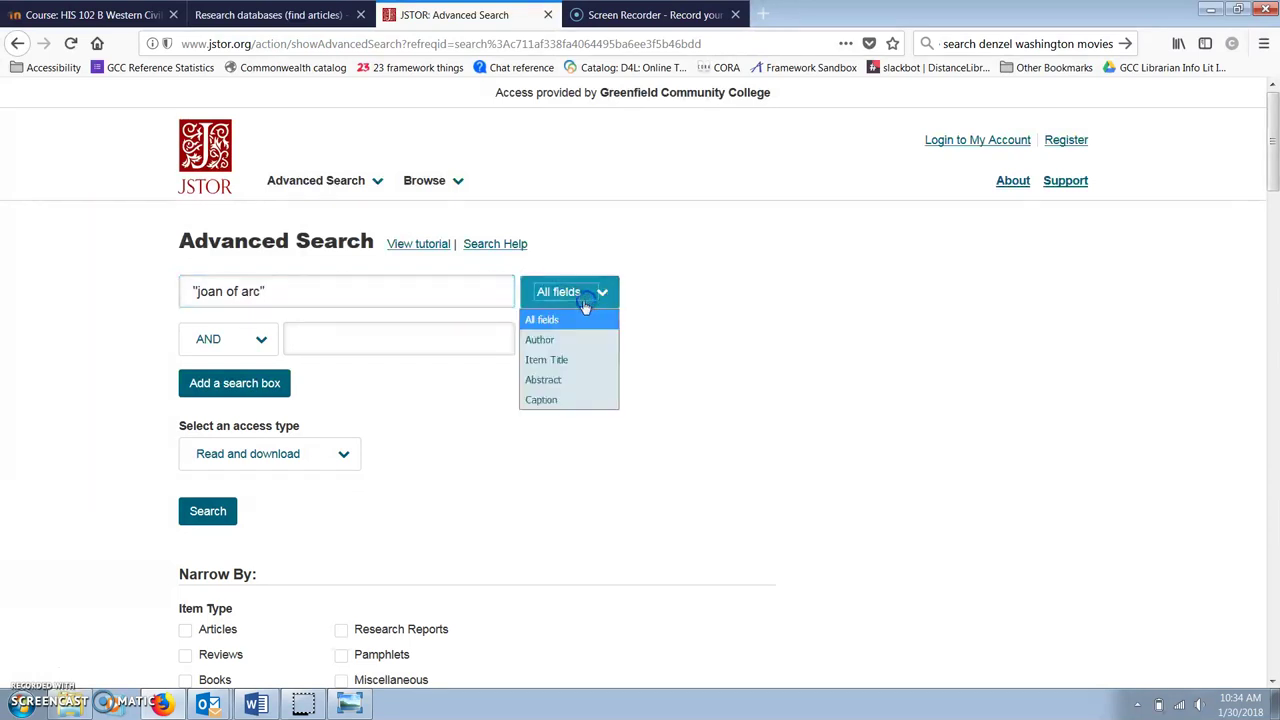
left_click(559, 362)
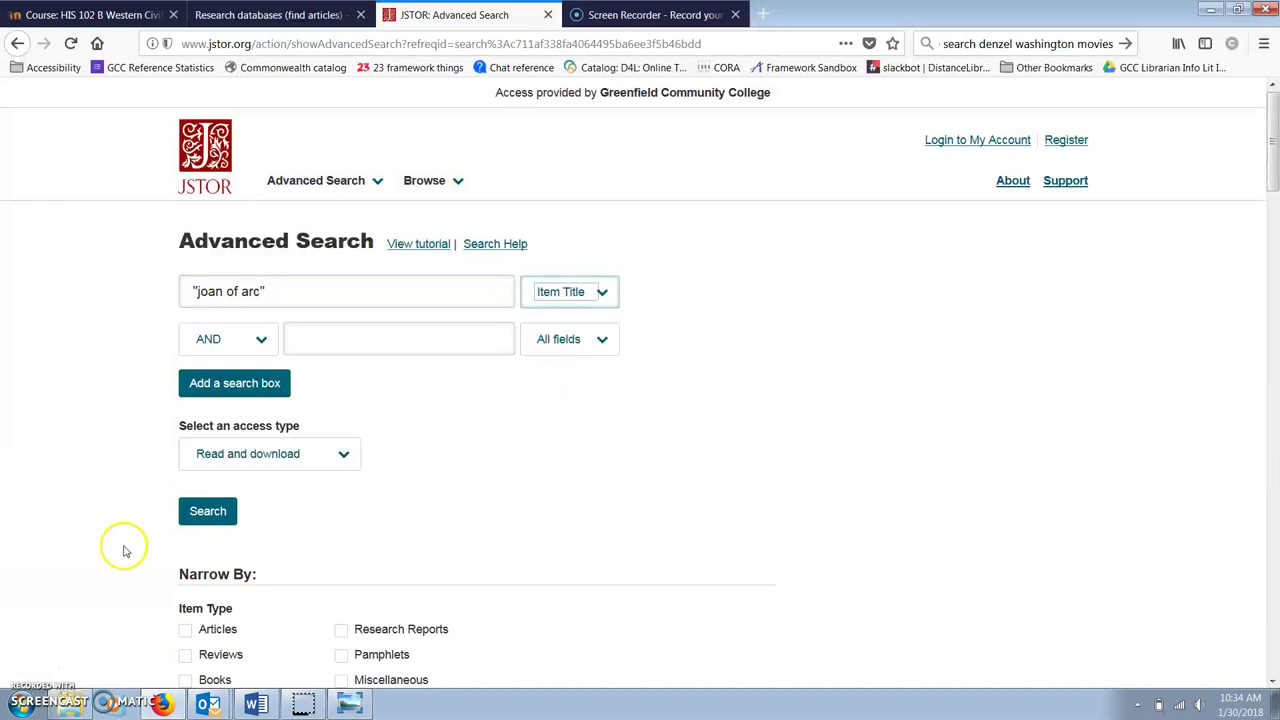
left_click(185, 629)
left_click(185, 681)
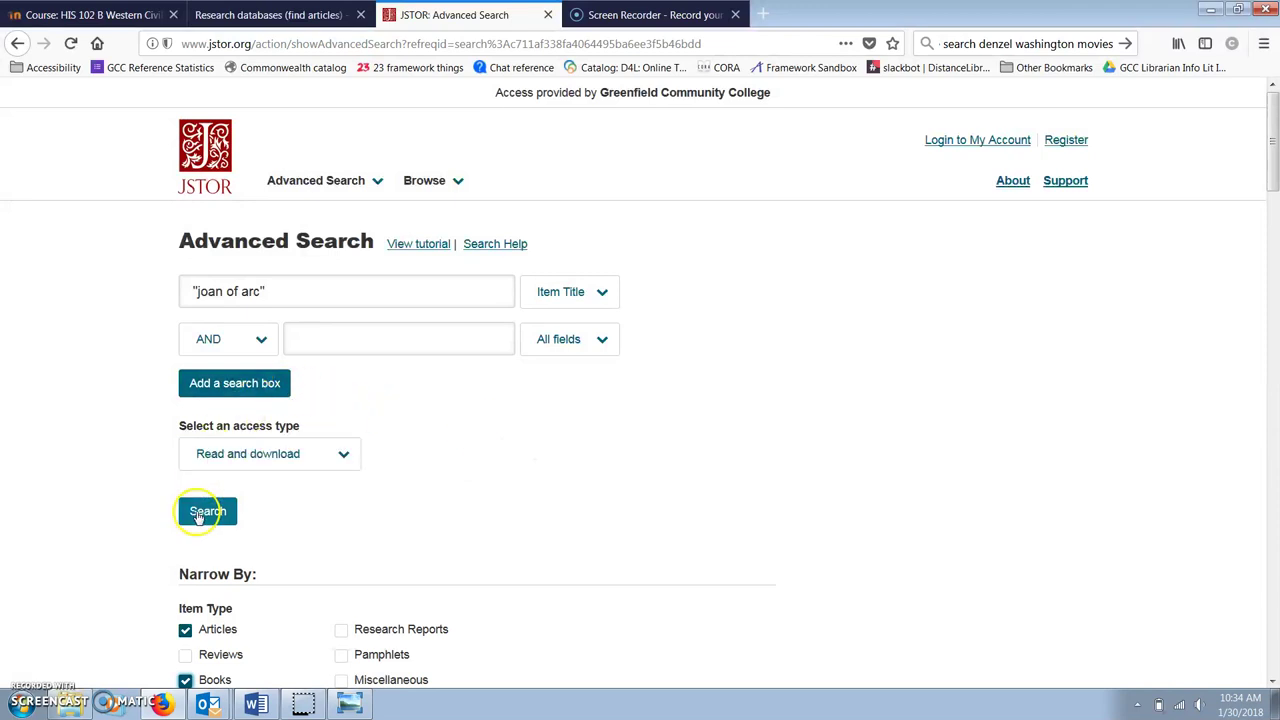
left_click(203, 513)
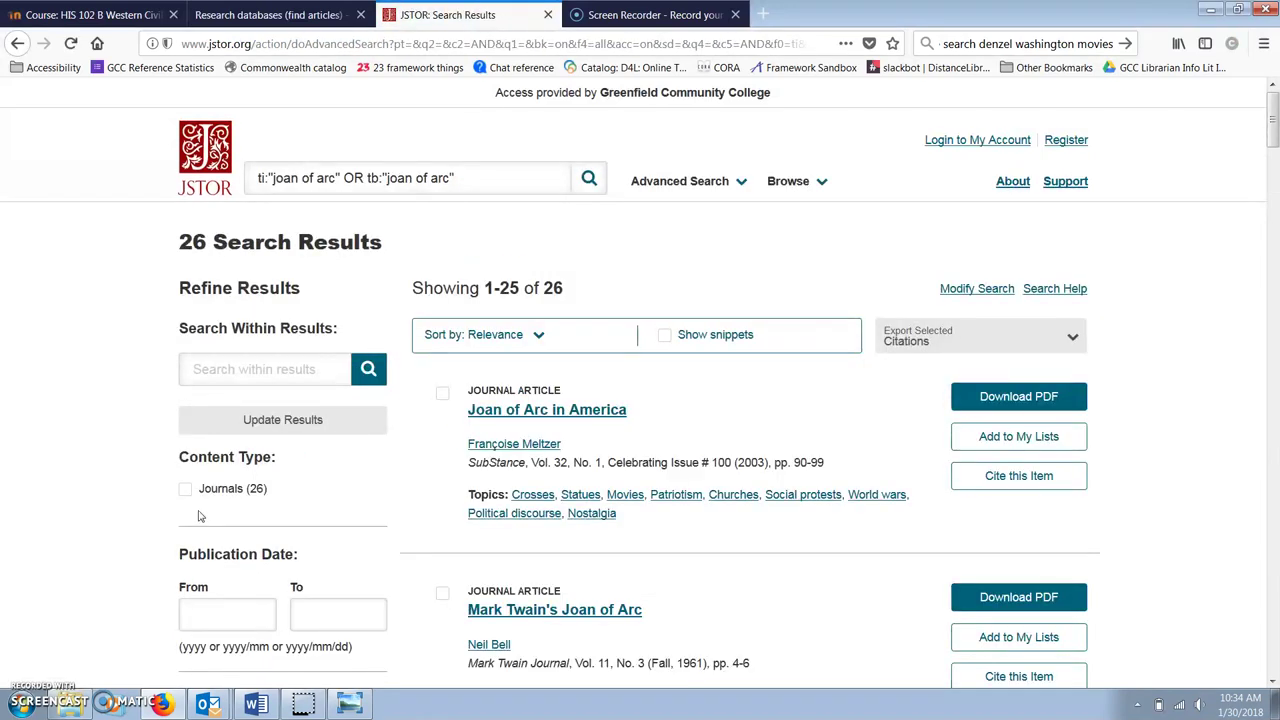
Add OR "jeanne d'arc" to the title search, rerun it, then open a blank Advanced Search.
left_click(20, 48)
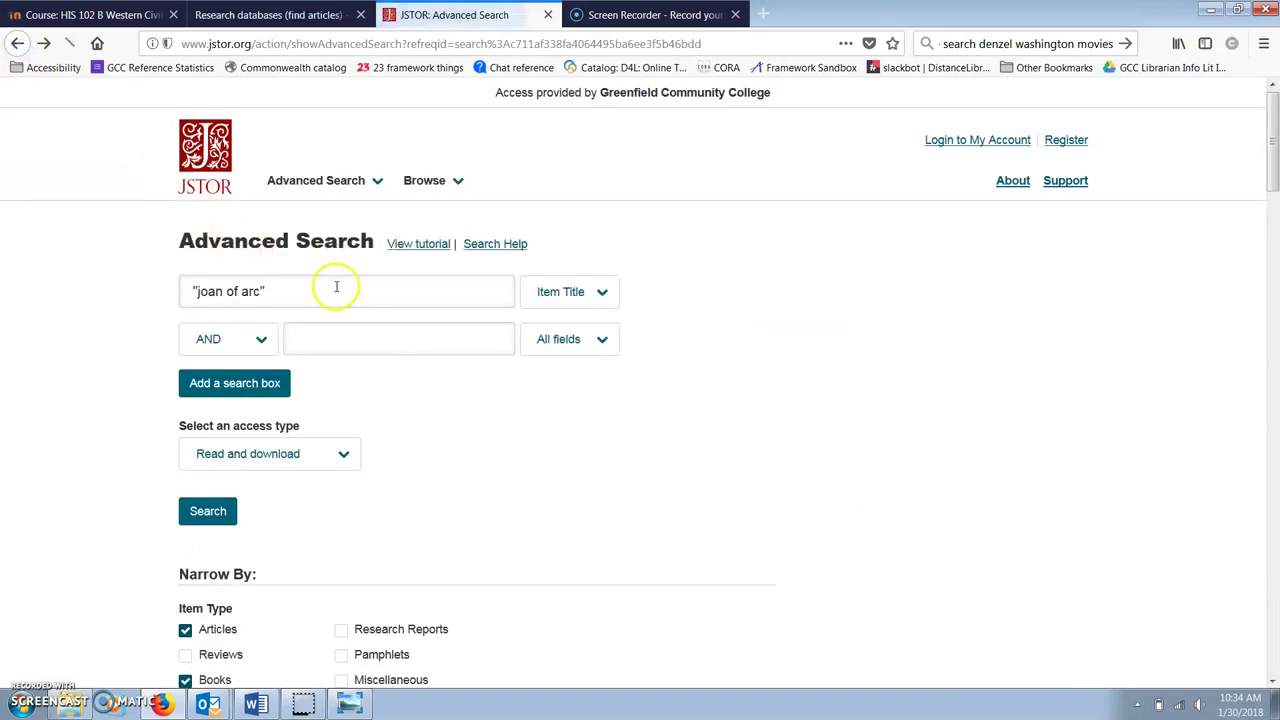
left_click(335, 288)
type("OR \"jeanne")
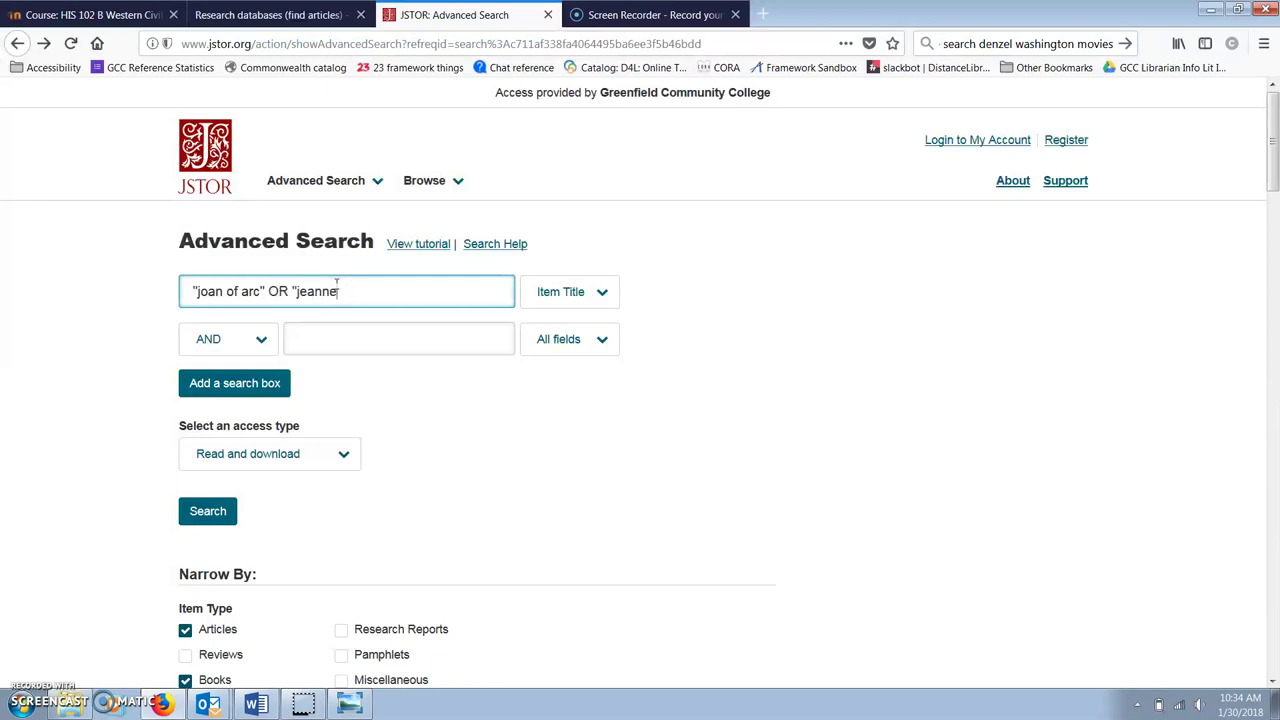
type(" d'arc\"")
left_click(222, 515)
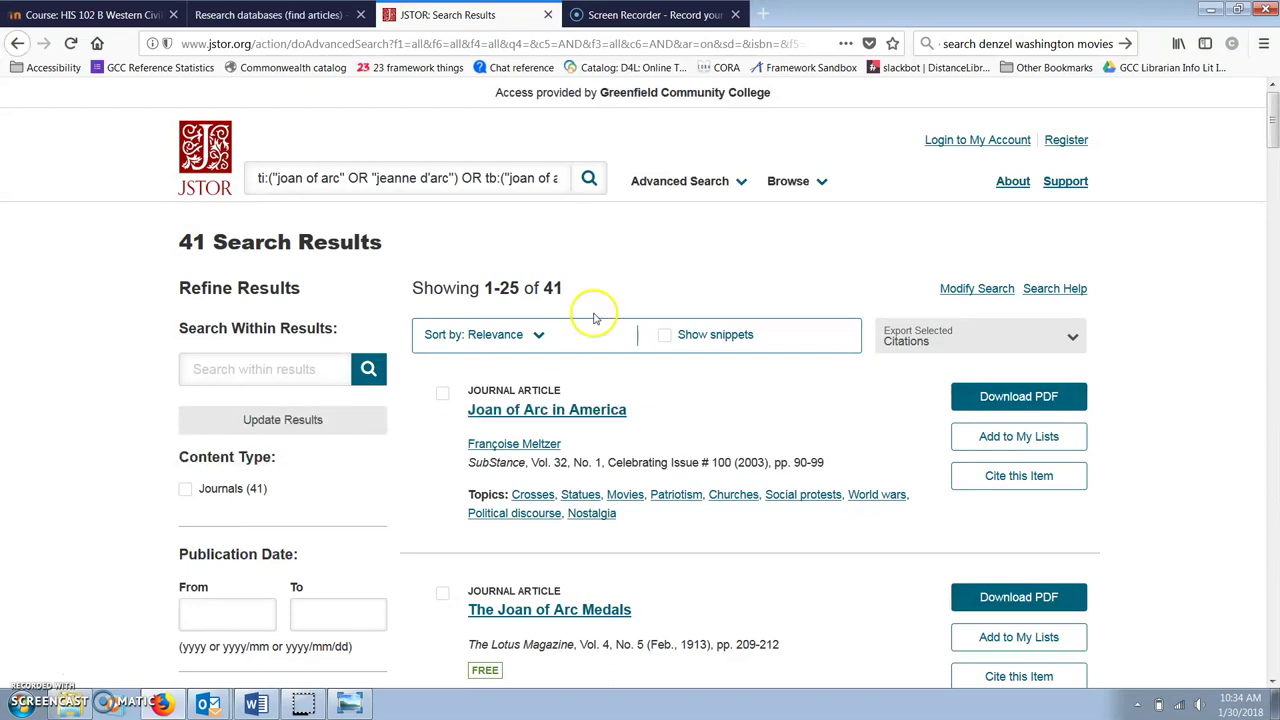
left_click(674, 182)
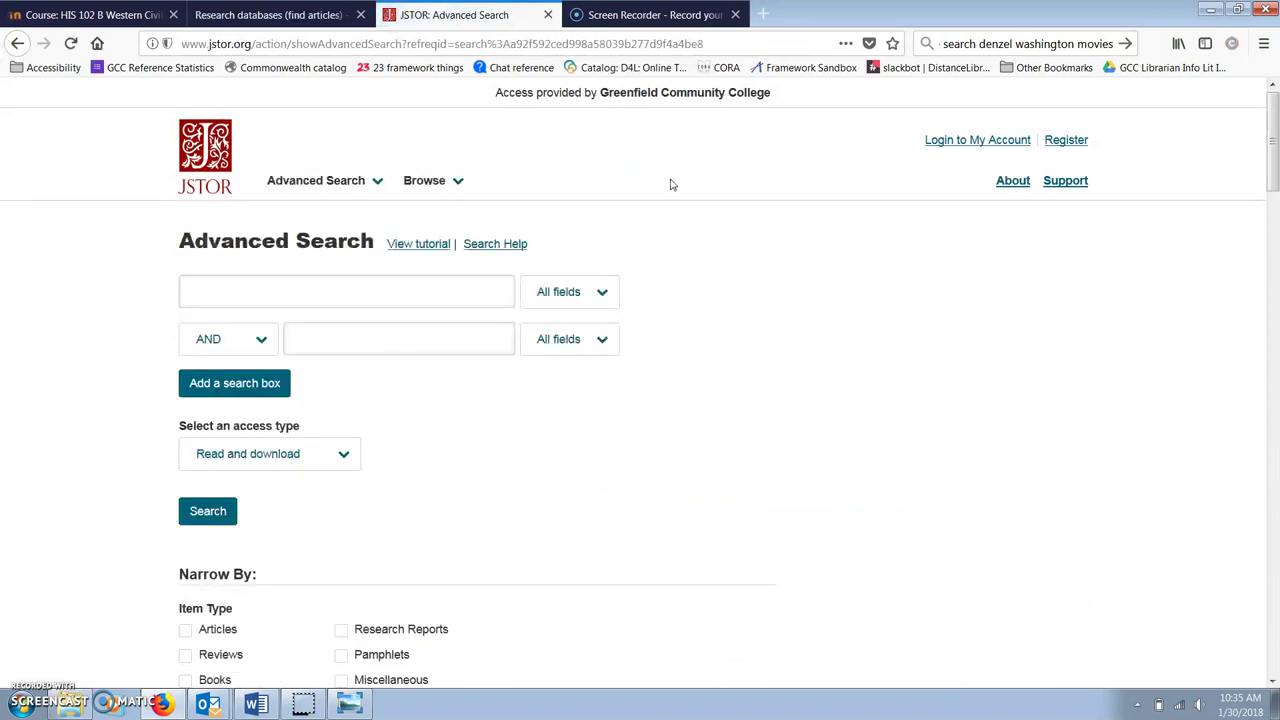
Enter "civil war" in the first box, limited to Item Title.
left_click(422, 288)
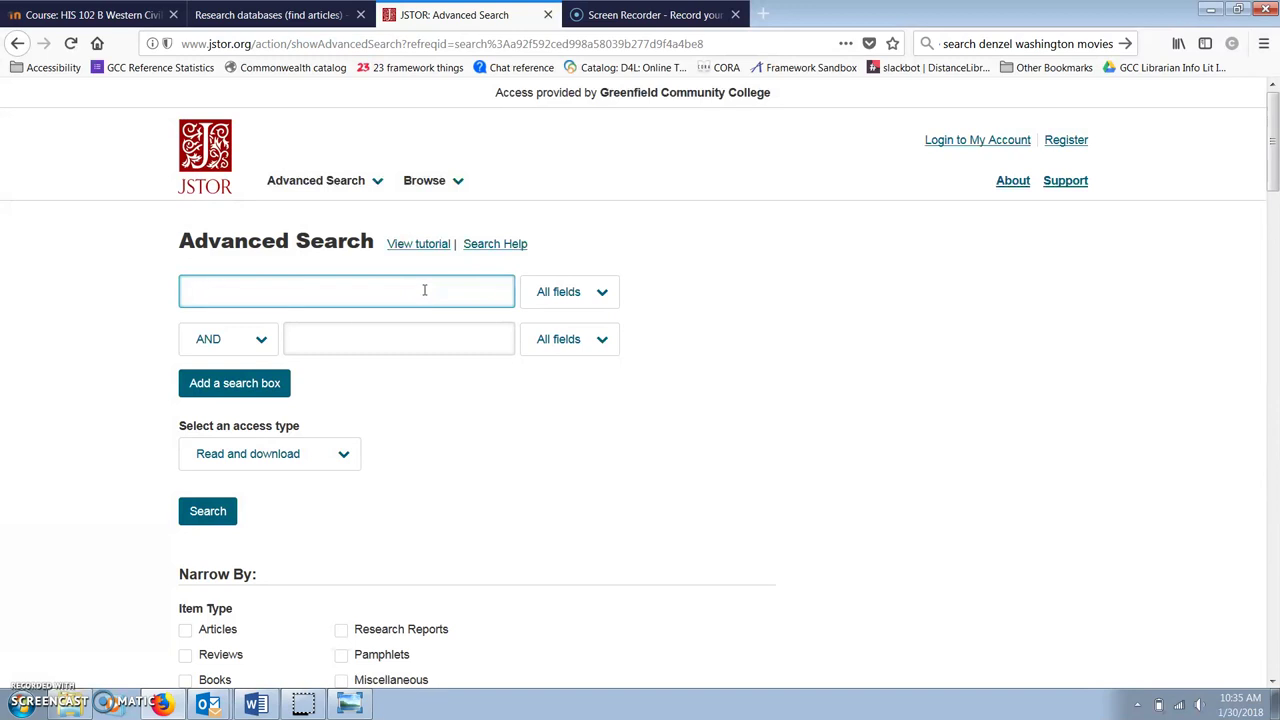
type("\"civil war\"")
left_click(566, 291)
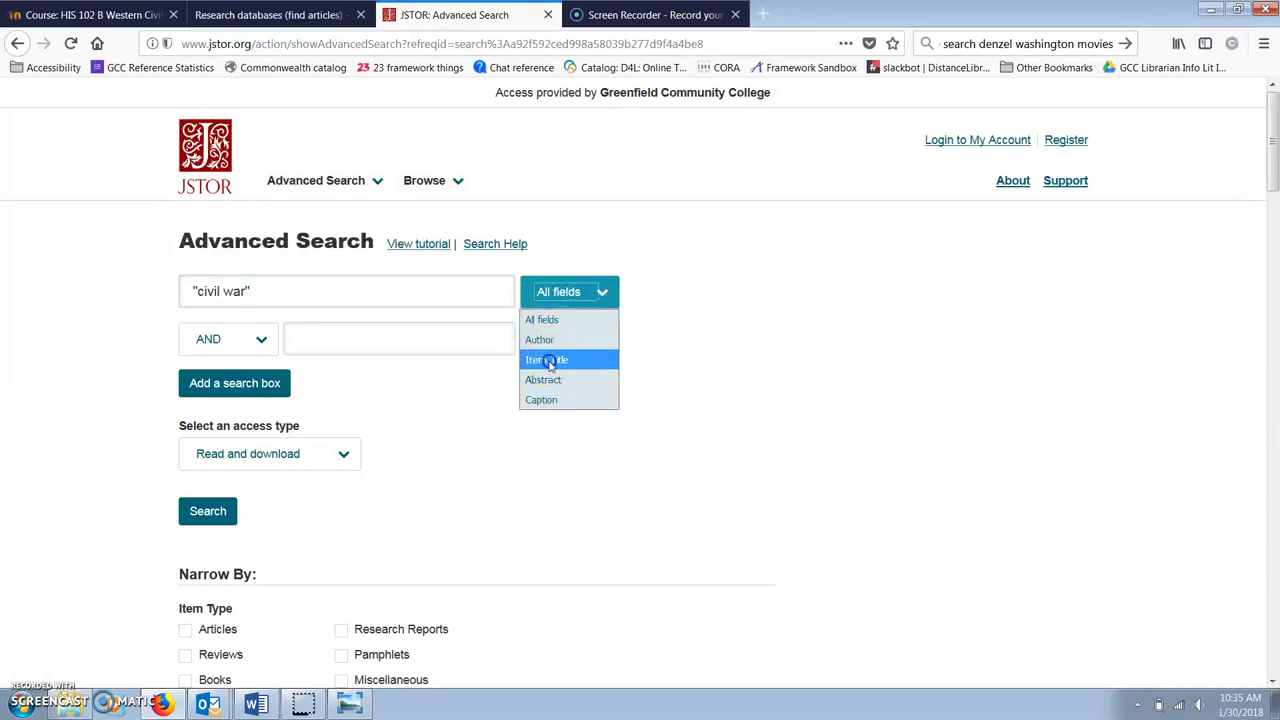
left_click(548, 360)
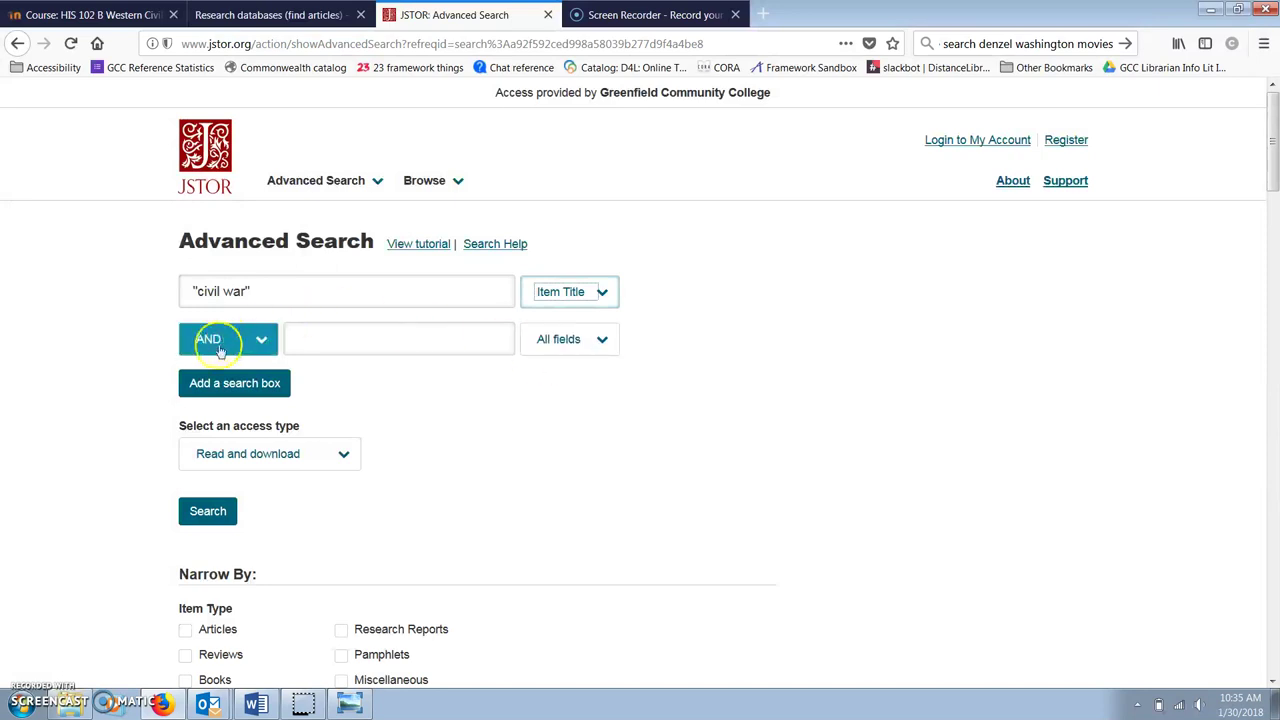
Add women OR woman in the second box, limited to Item Title, and run the search.
left_click(351, 328)
type("women OR")
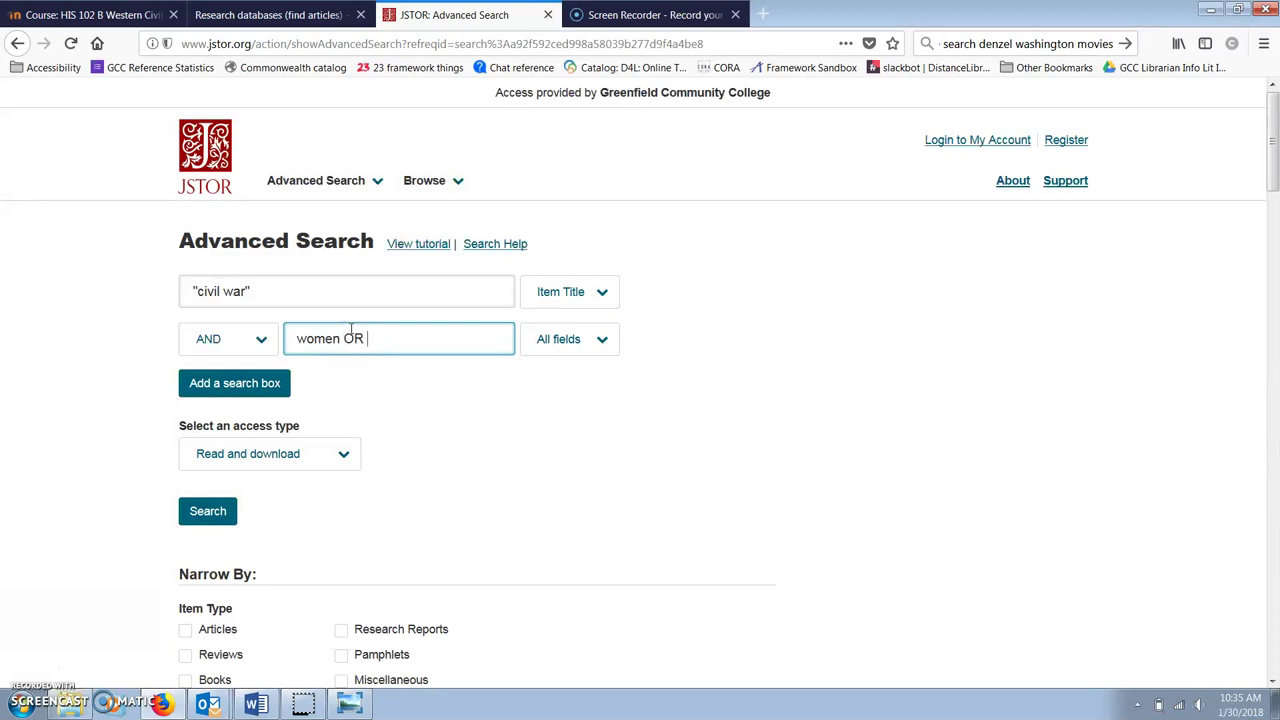
type(" woman")
left_click(600, 338)
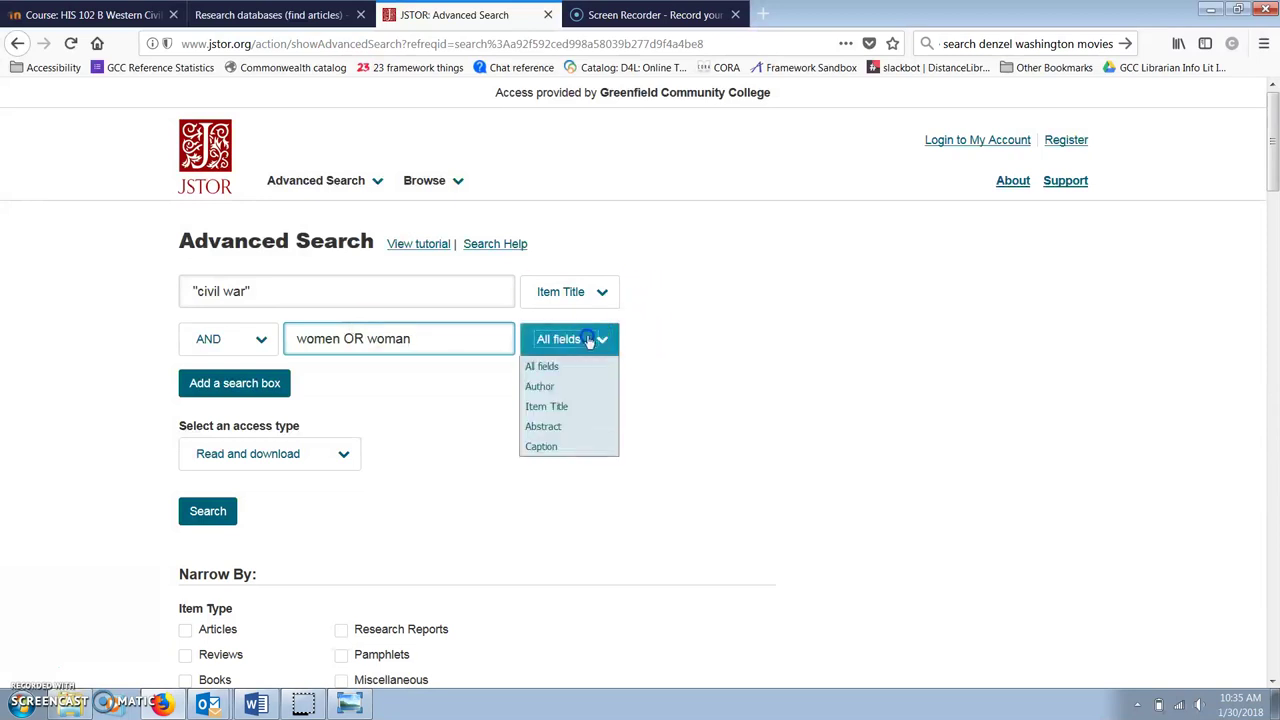
left_click(558, 404)
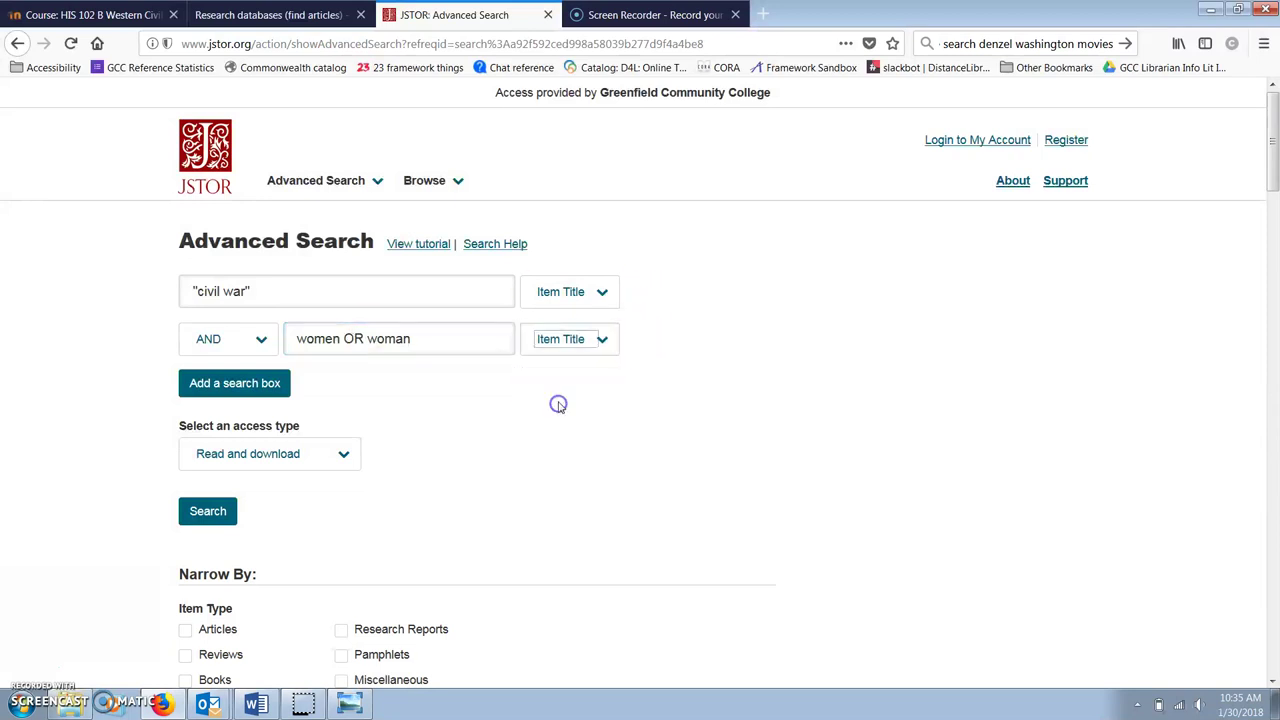
left_click(205, 518)
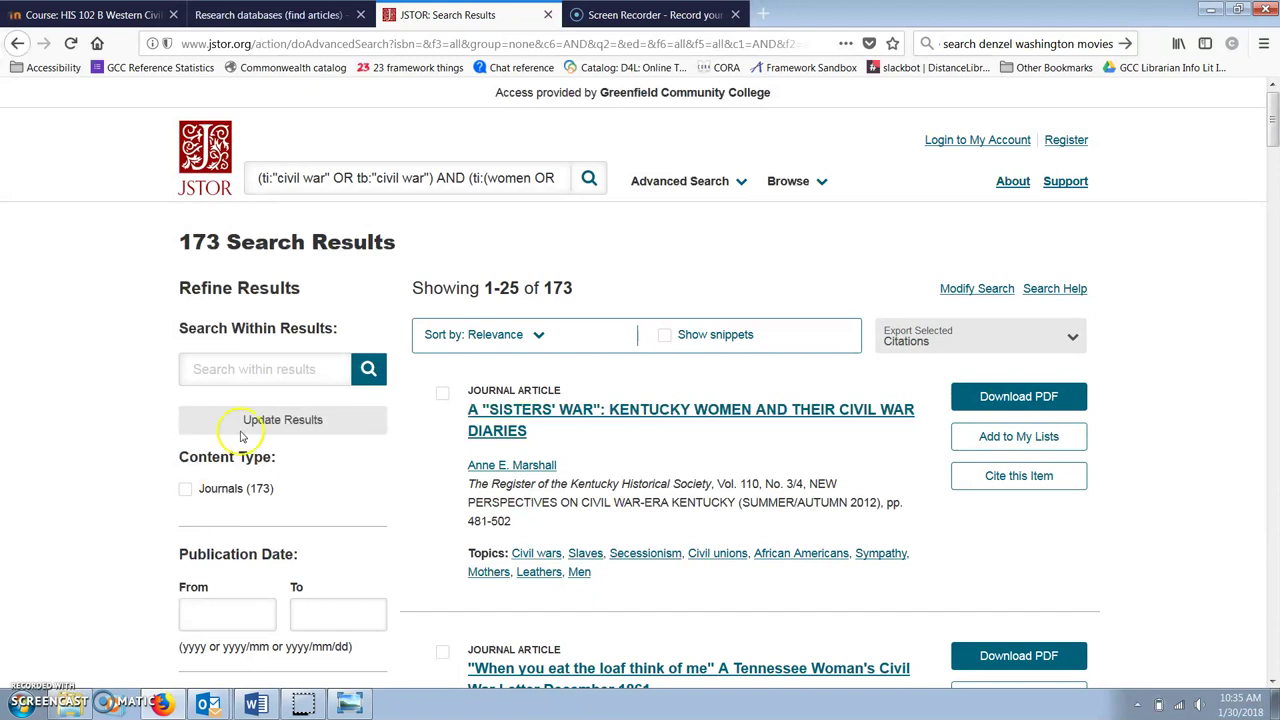
Add a NOT Item Title row excluding 'north OR northern OR Union' and rerun the search for 150 results.
left_click(17, 43)
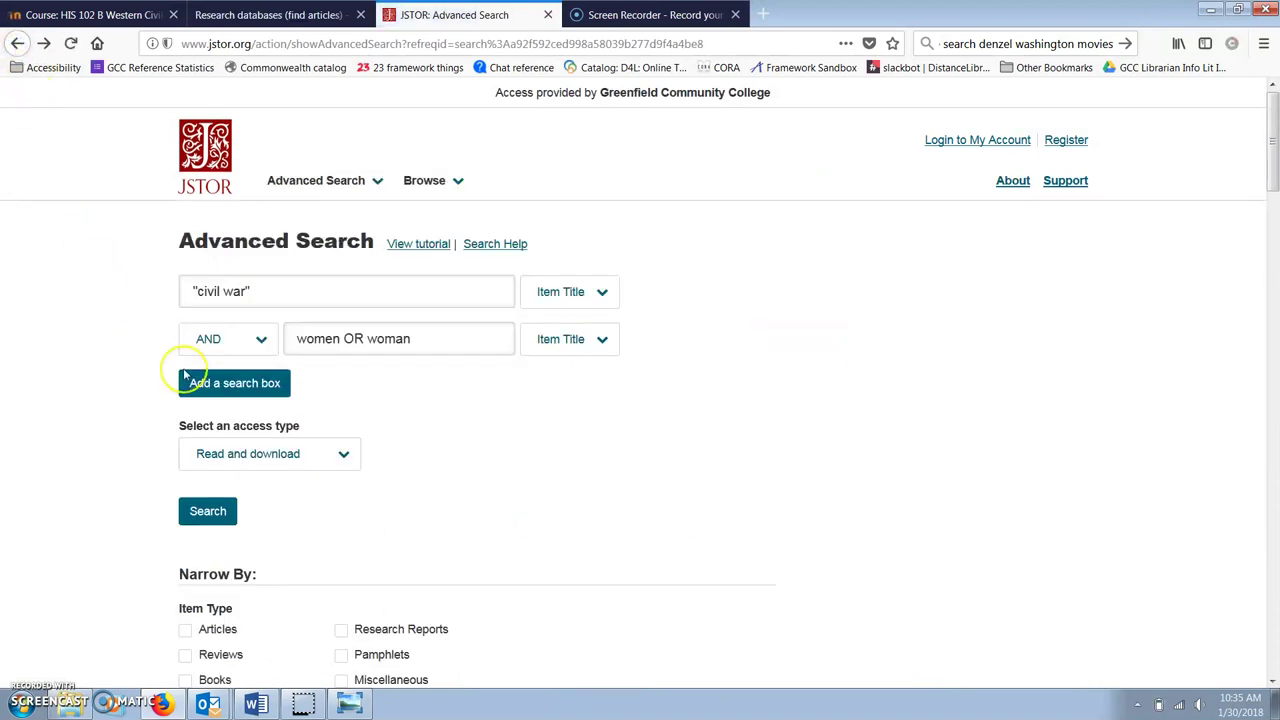
left_click(241, 383)
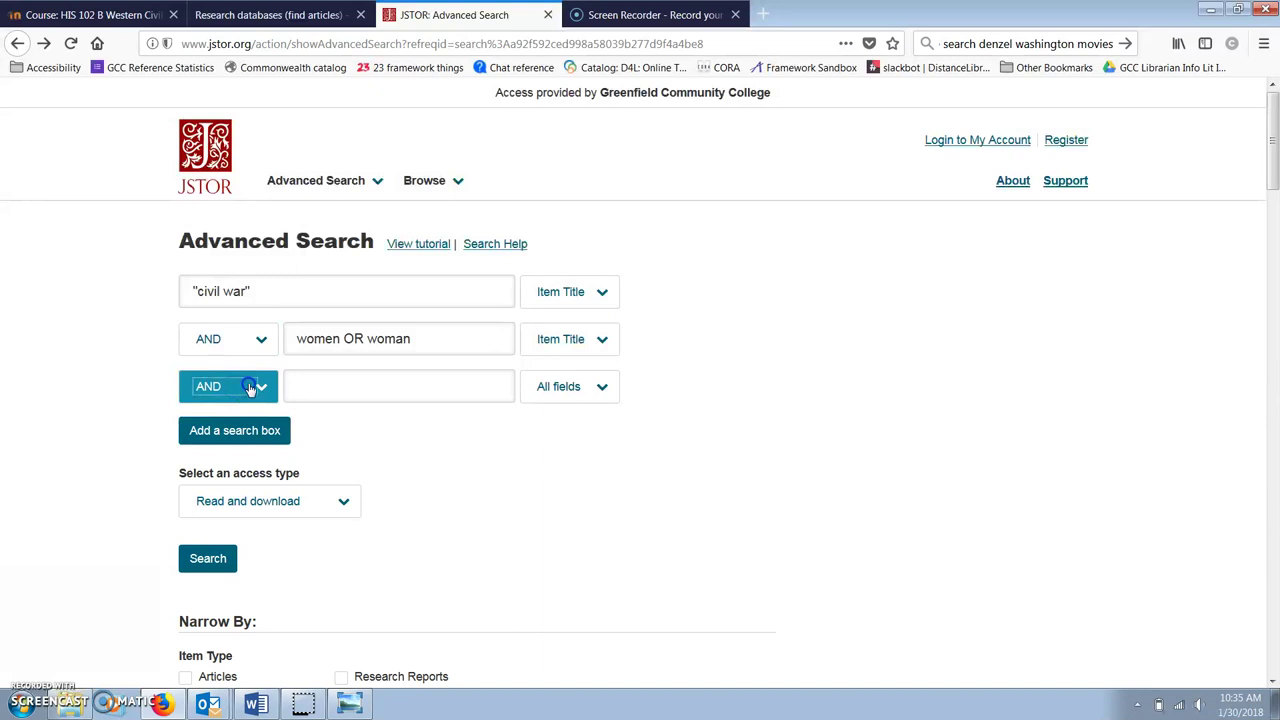
left_click(237, 391)
left_click(210, 450)
left_click(340, 386)
left_click(565, 390)
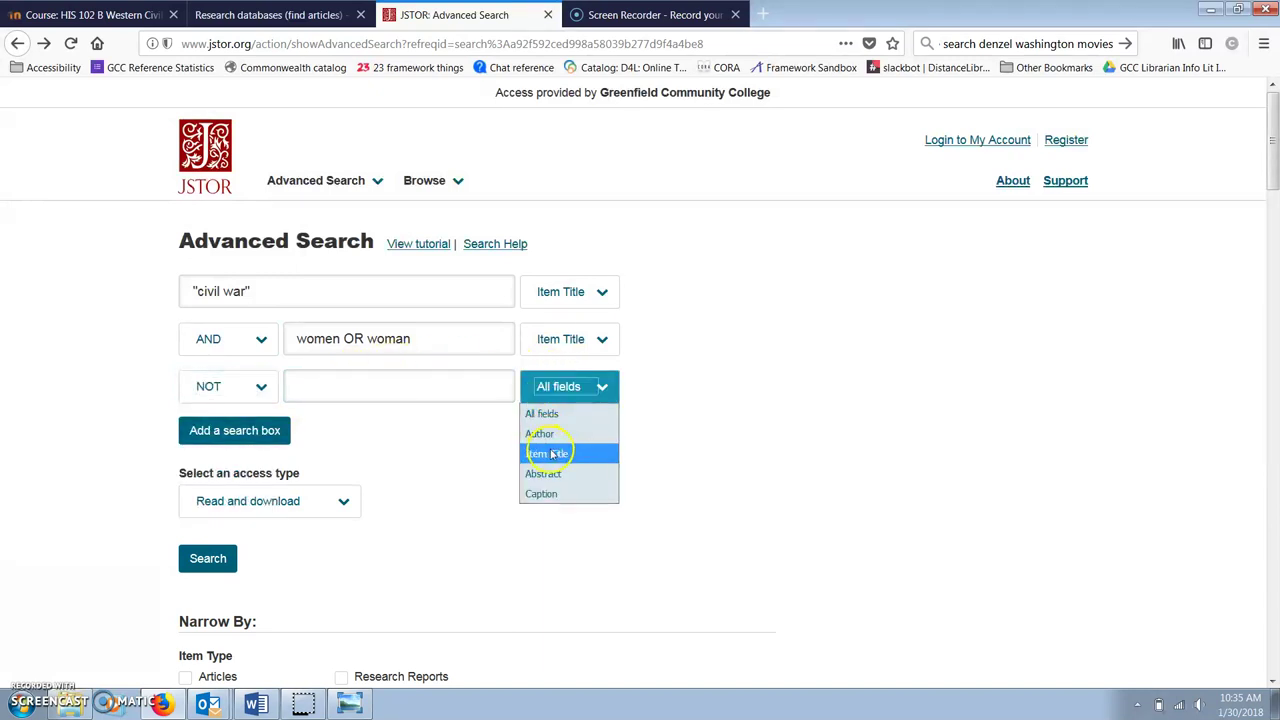
left_click(546, 453)
left_click(423, 398)
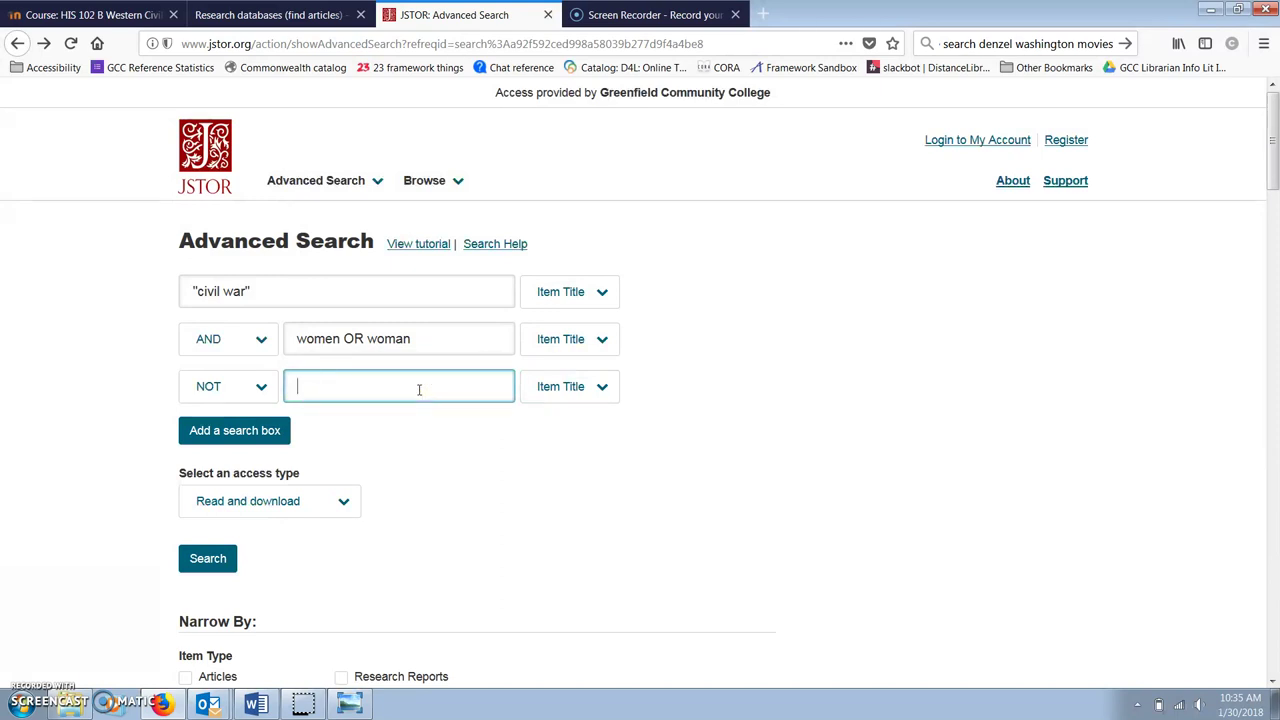
type("north OR northern OR ")
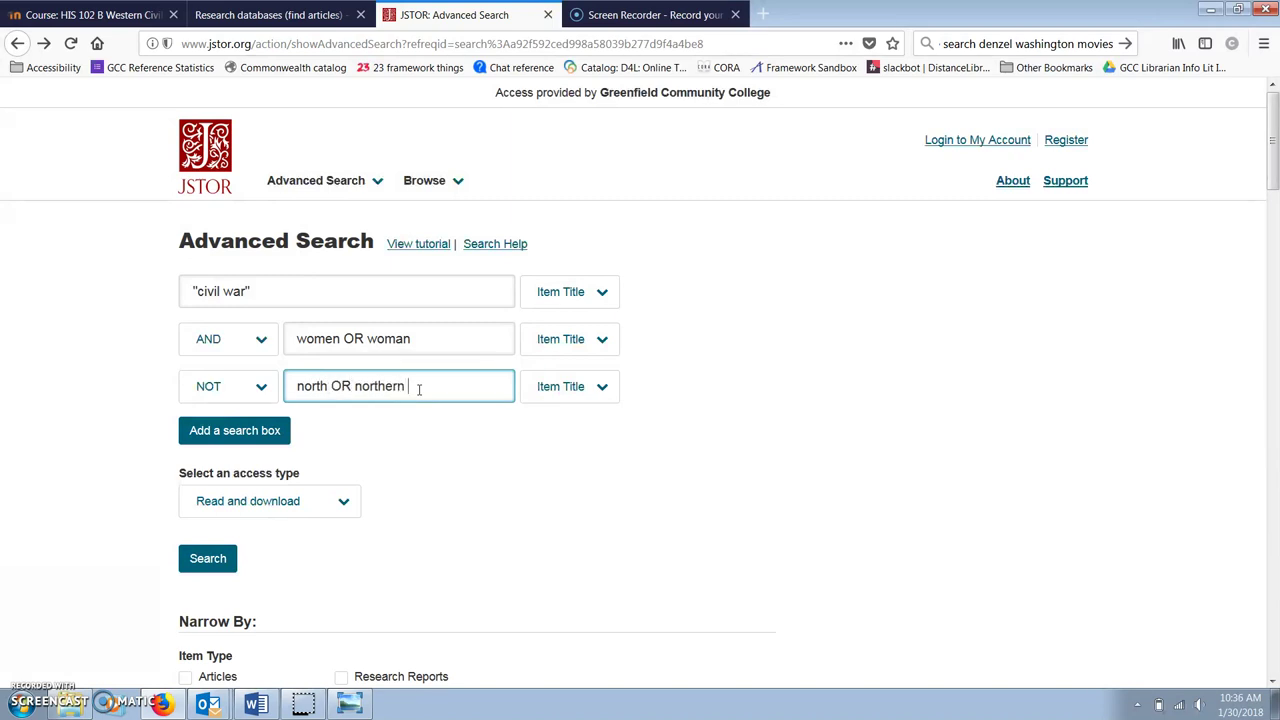
type("Union")
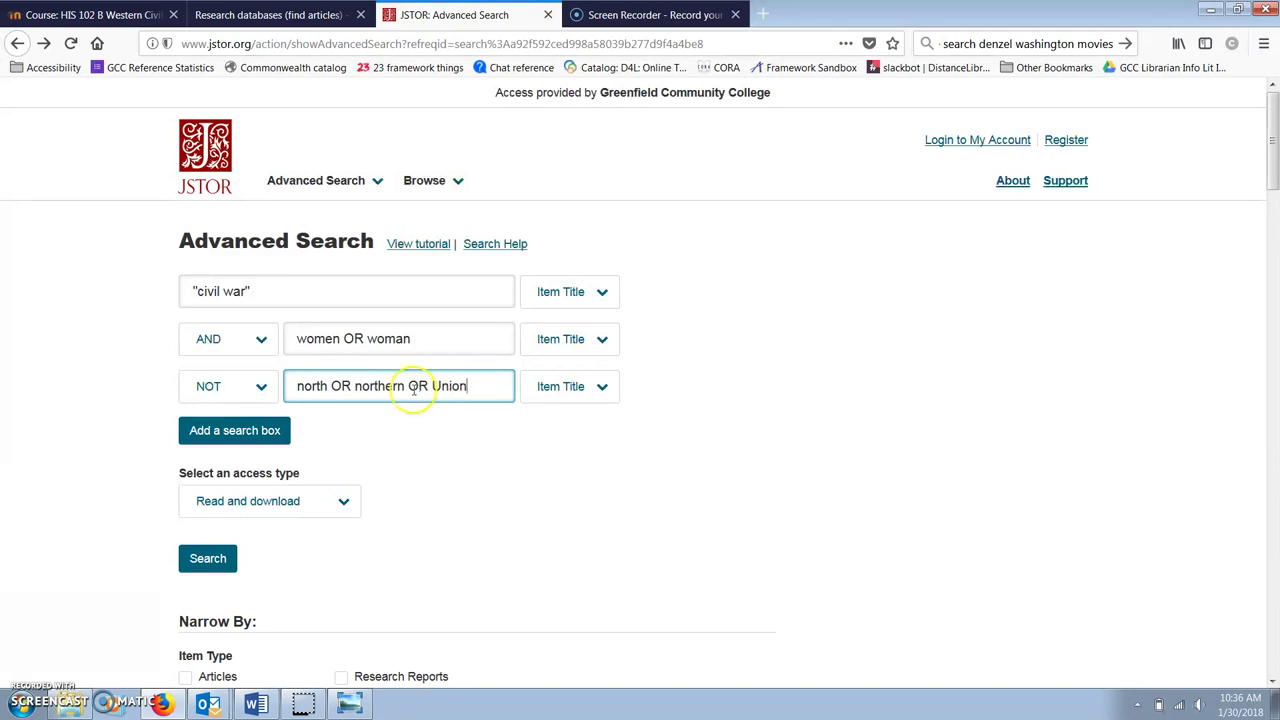
left_click(208, 558)
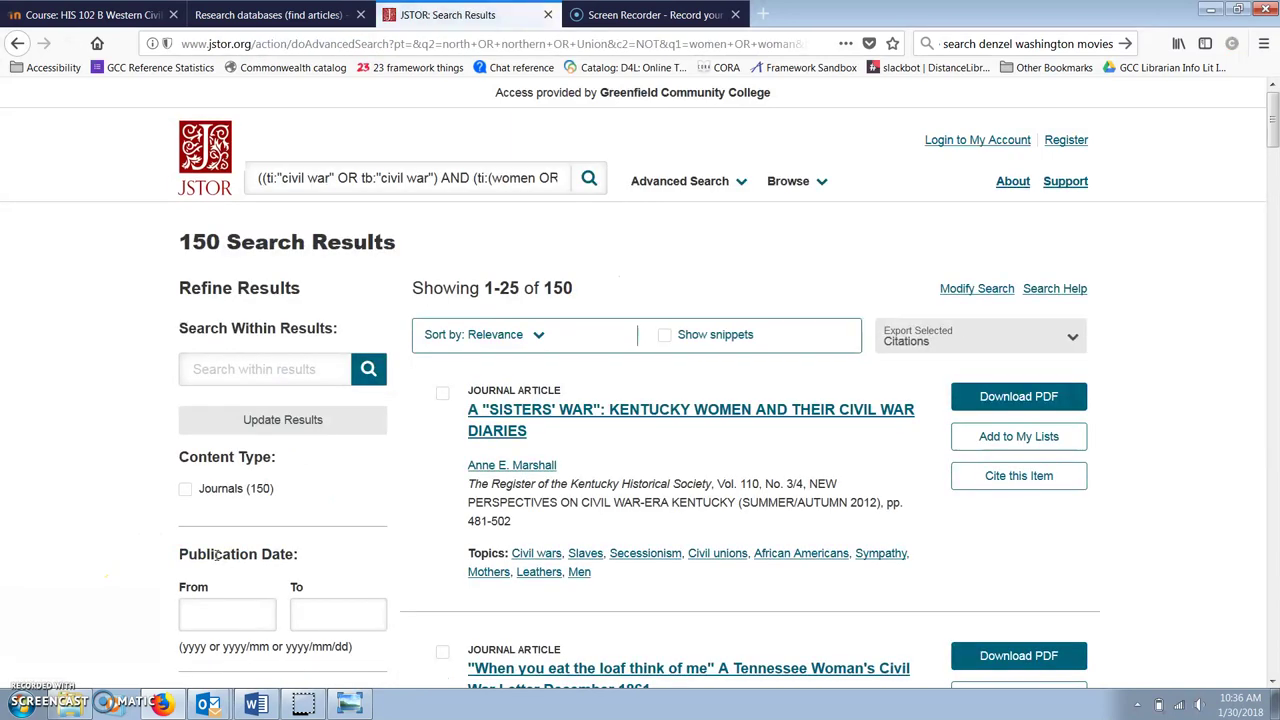